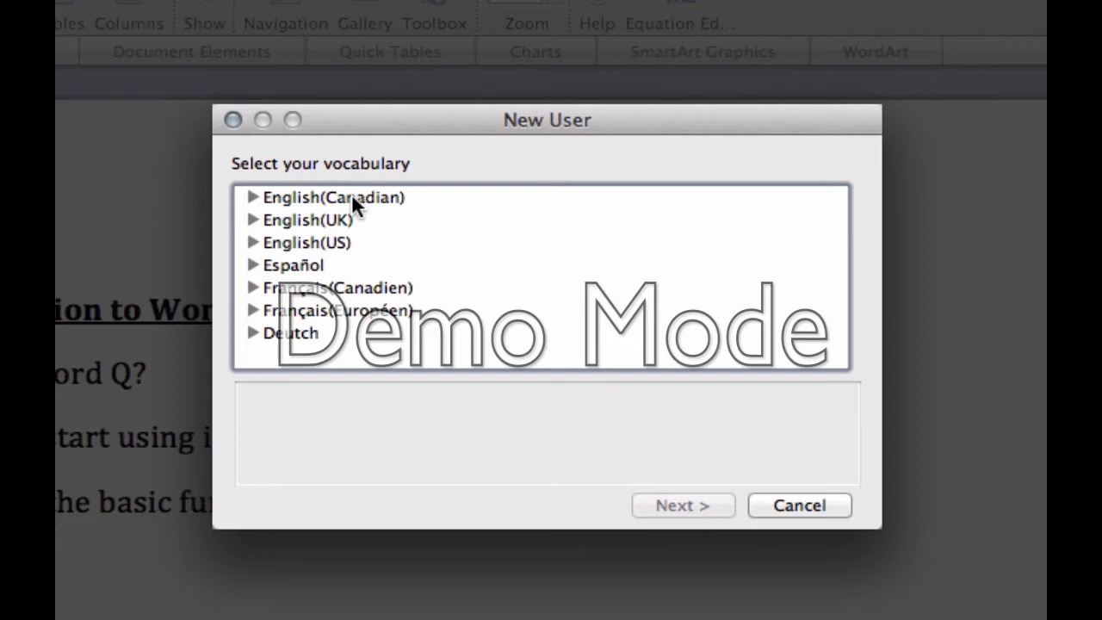
# Step: Choose the Canadian – Advanced vocabulary under English(Canadian) for the new user and proceed to saving it
pyautogui.click(253, 197)
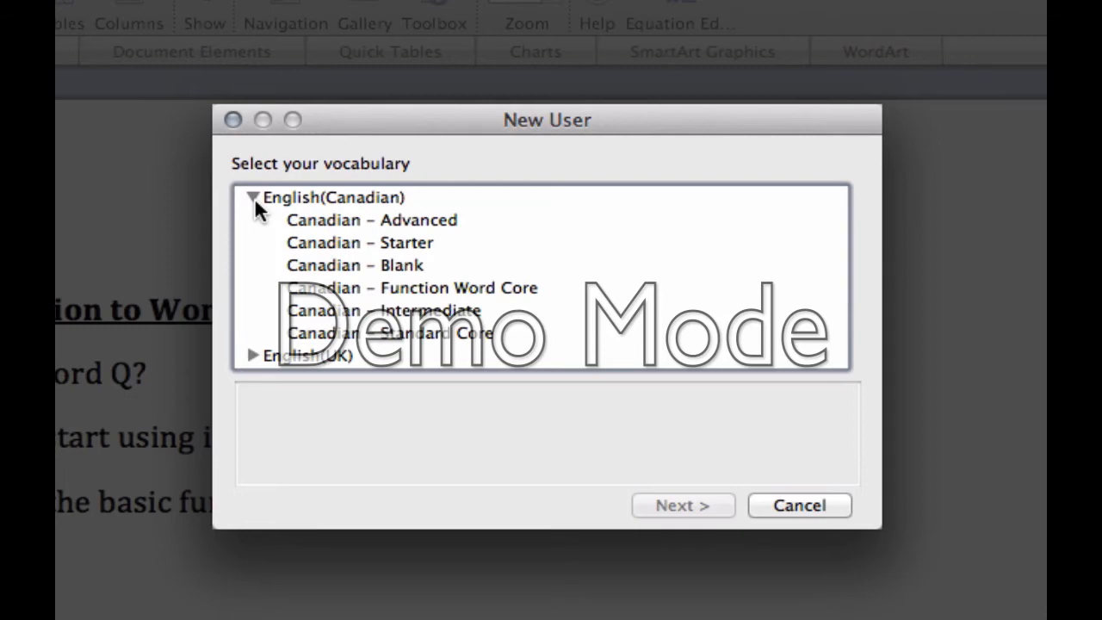
pyautogui.click(384, 269)
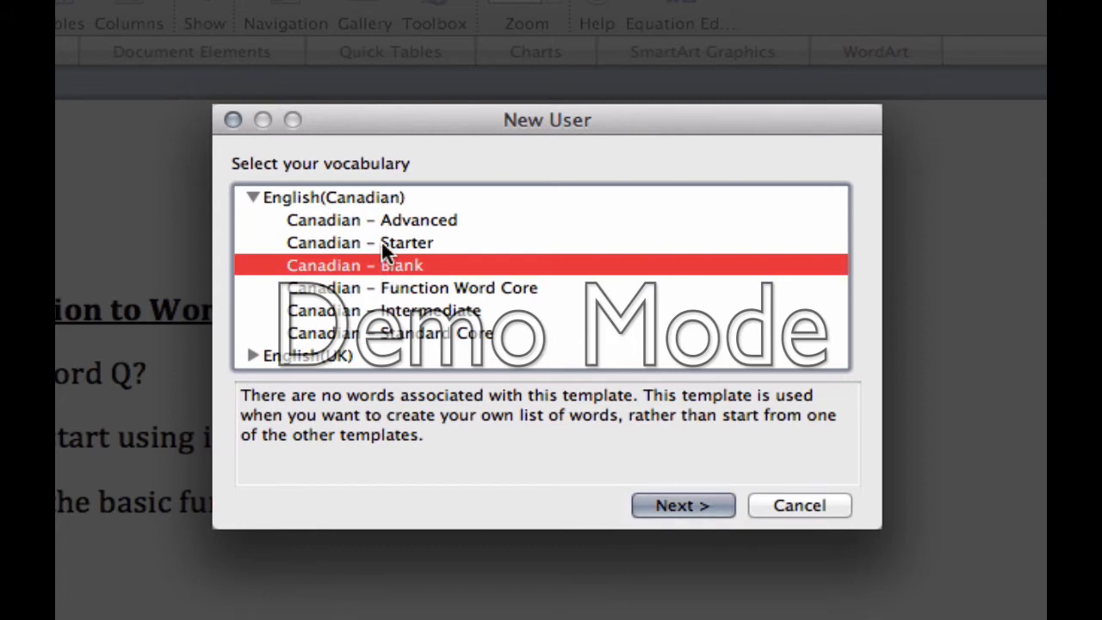
pyautogui.click(382, 242)
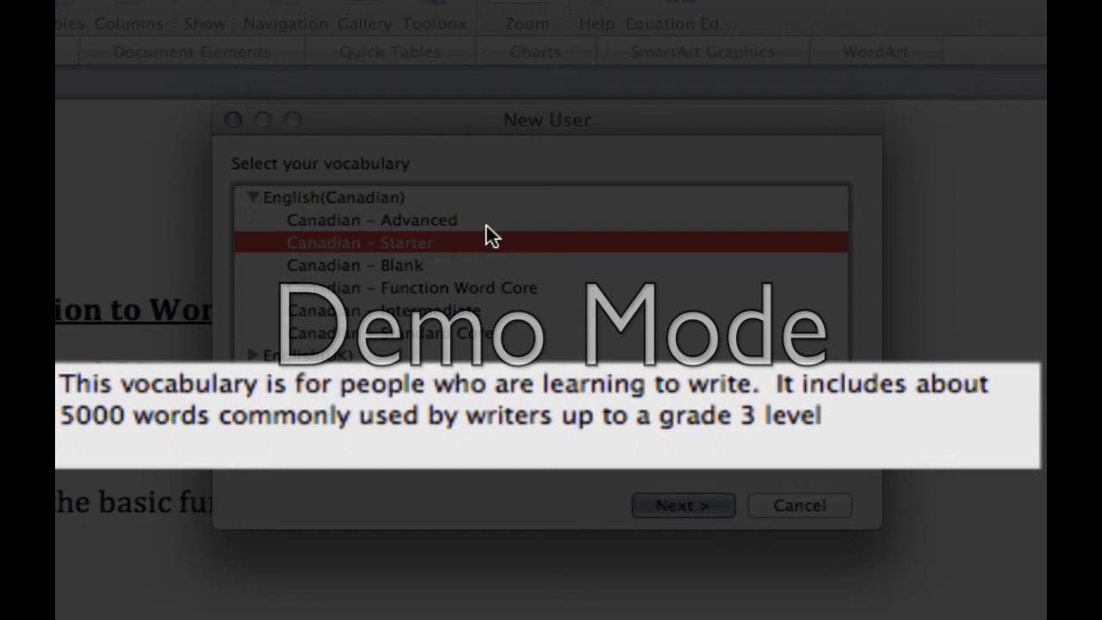
pyautogui.click(423, 220)
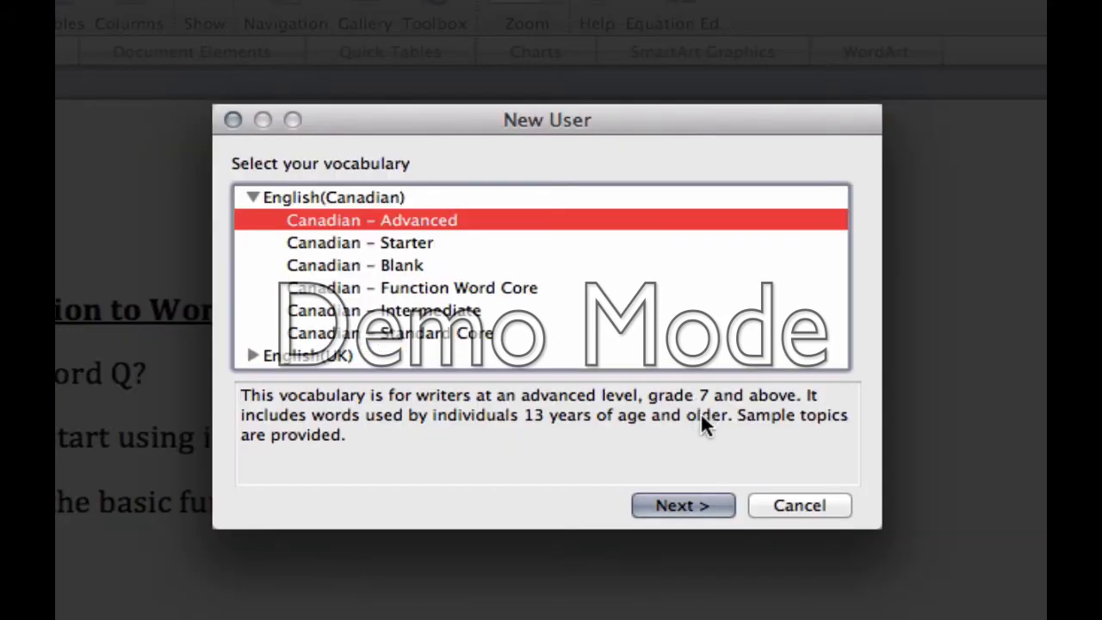
pyautogui.click(681, 505)
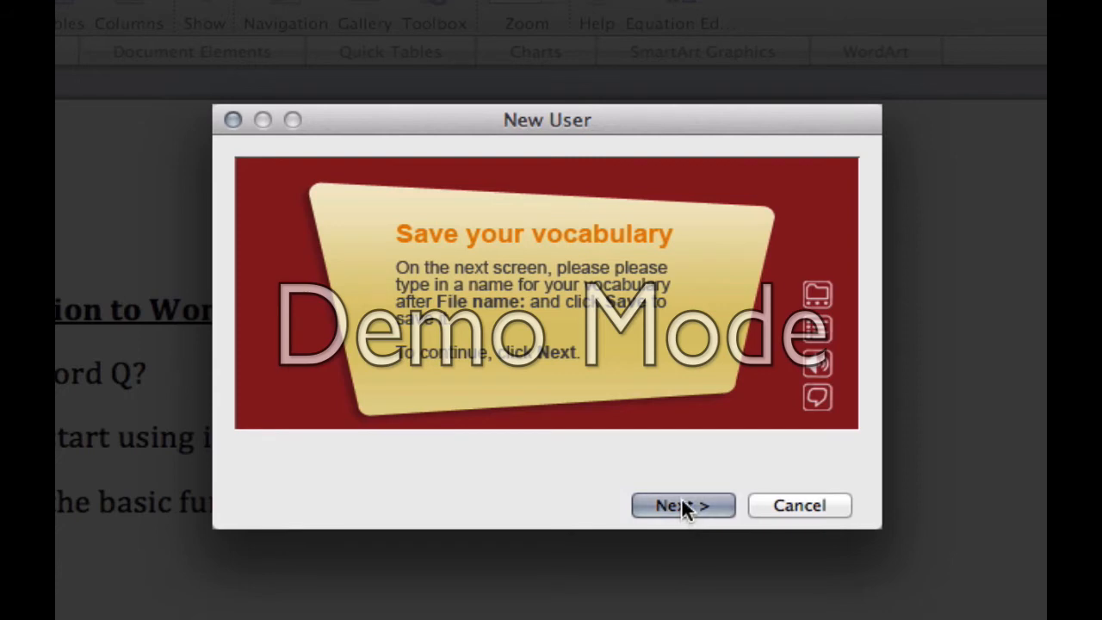
pyautogui.click(686, 507)
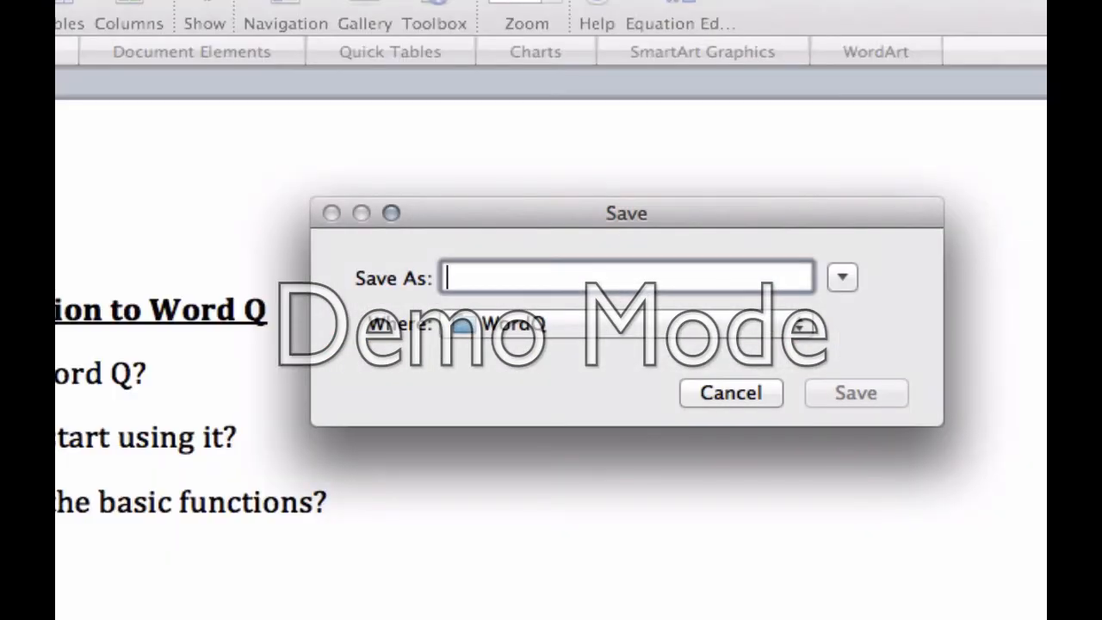
# Step: Enter "YourName - TheDate" as the vocabulary's file name
pyautogui.write('YourN')
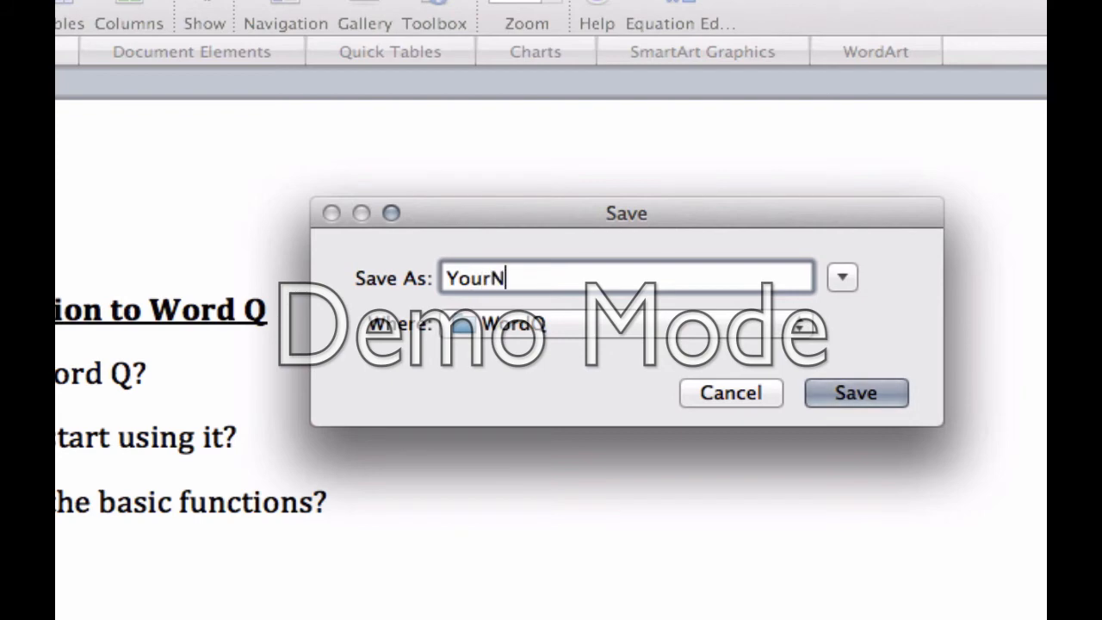
pyautogui.write('ame - T')
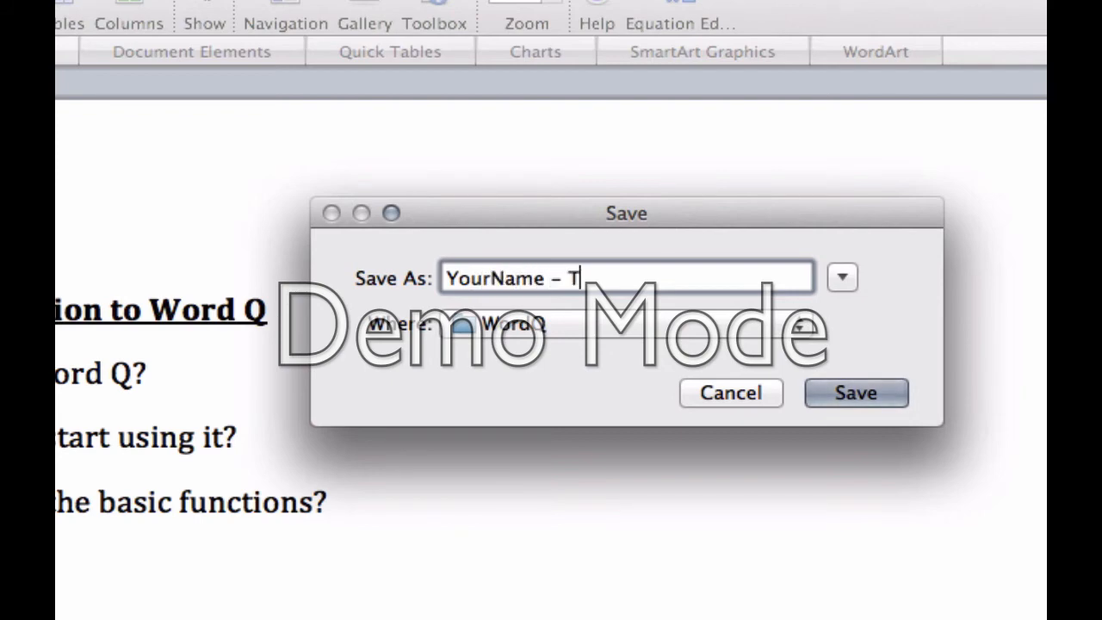
pyautogui.write('heDate')
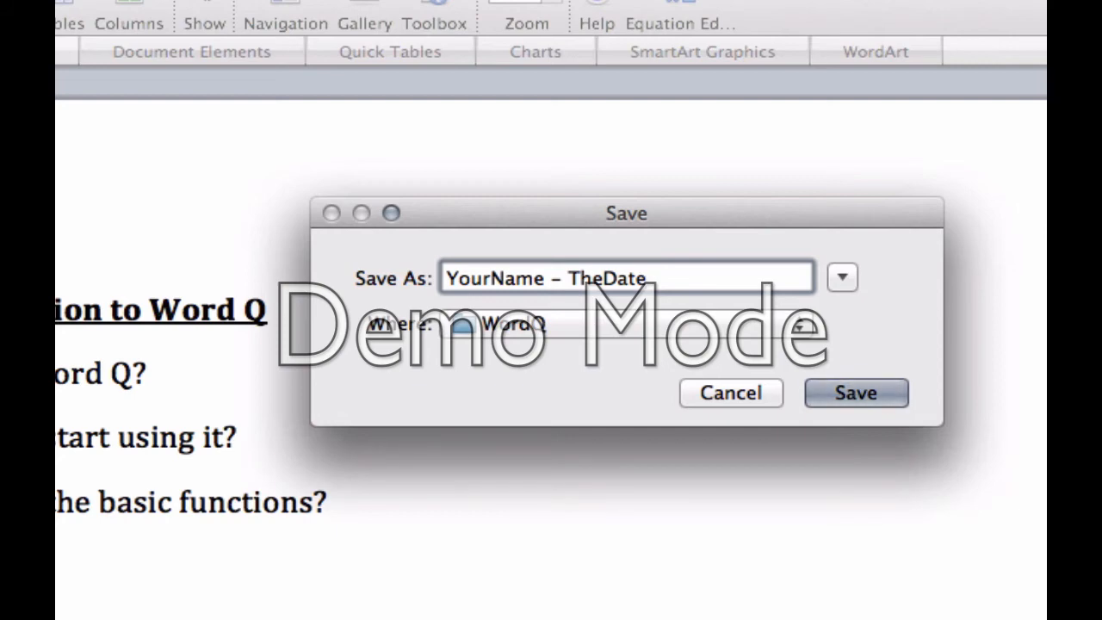
# Step: Replace the file name with the user's first name followed by "- February 21" and save the vocabulary in the WordQ folder
pyautogui.press('super+a')
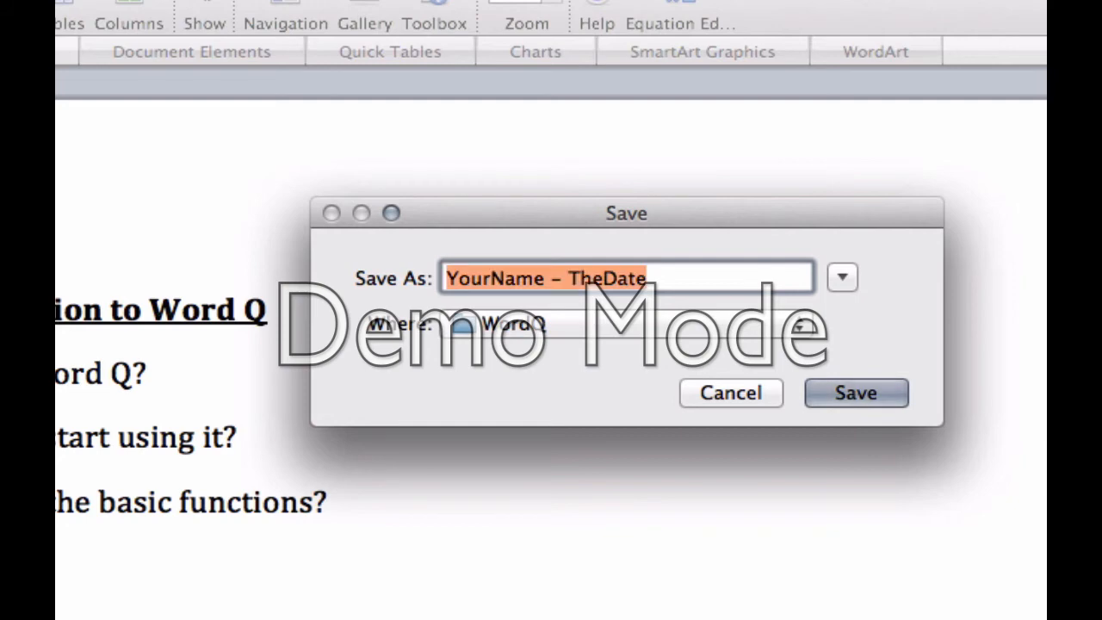
pyautogui.write('Jesse –')
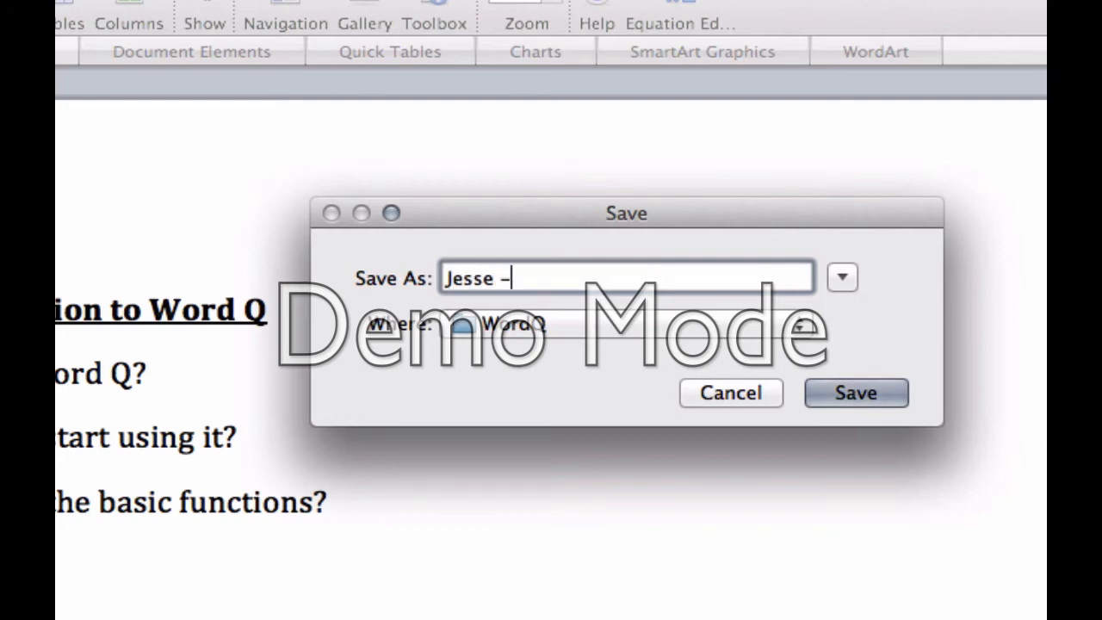
pyautogui.write(' Februar')
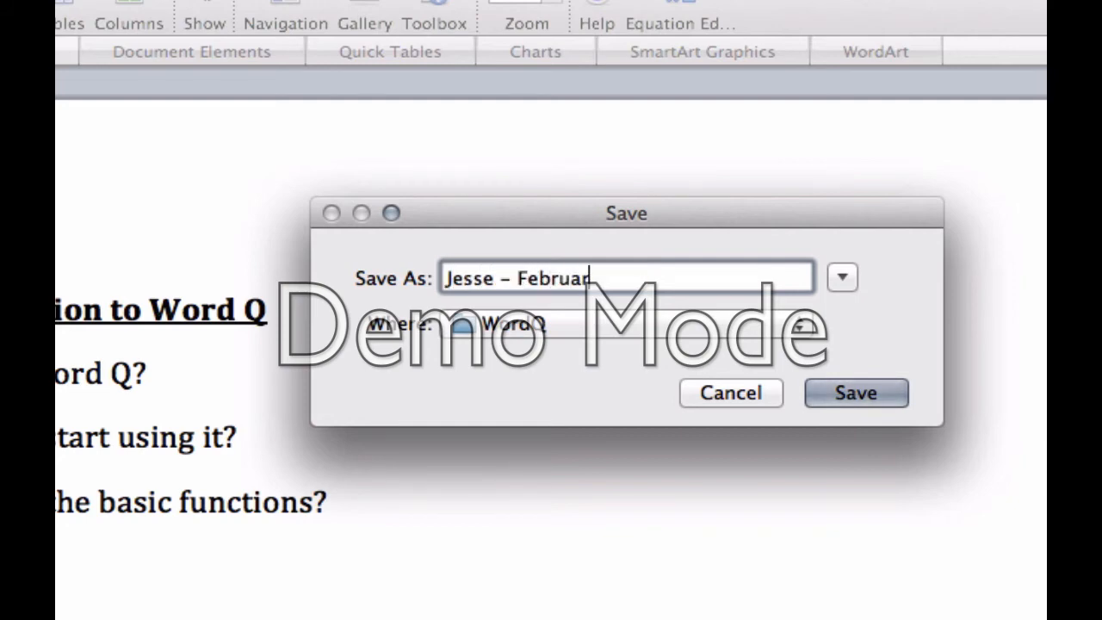
pyautogui.write('y 21')
pyautogui.click(860, 390)
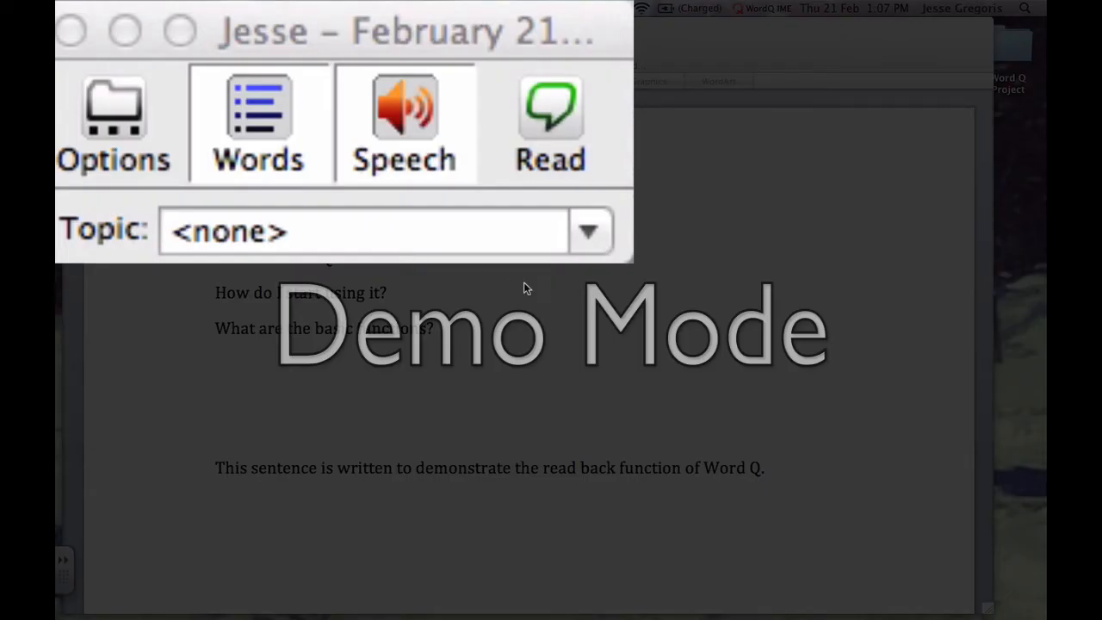
# Step: Move the WordQ window beside the questions and write "The words function provides a list of possible words that you are typing out." below them
pyautogui.moveTo(400, 20); pyautogui.dragTo(632, 201)
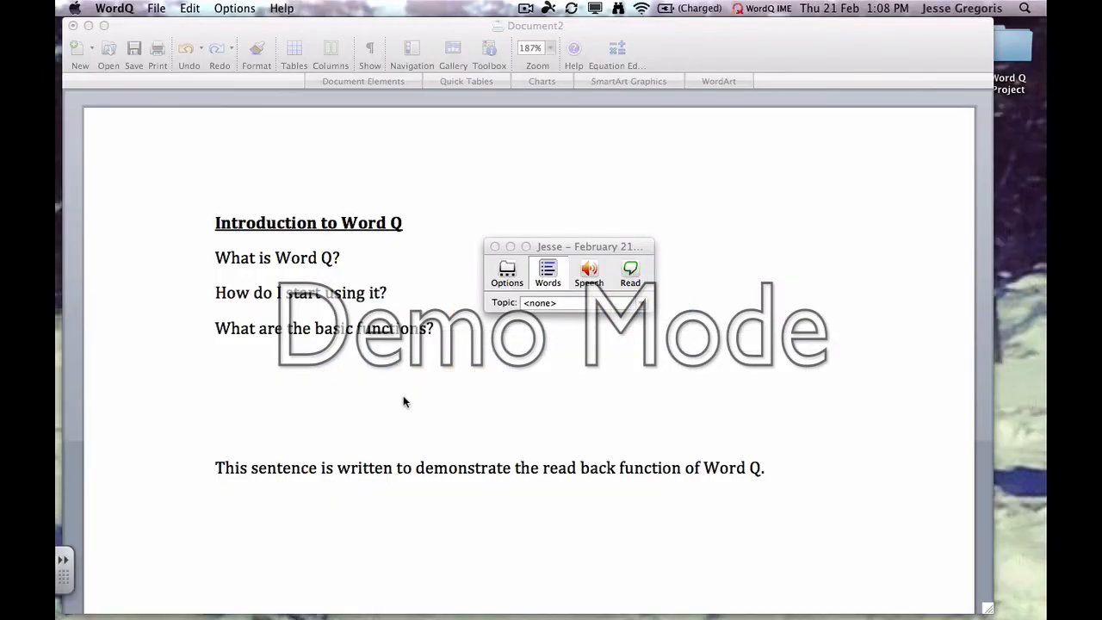
pyautogui.click(275, 368)
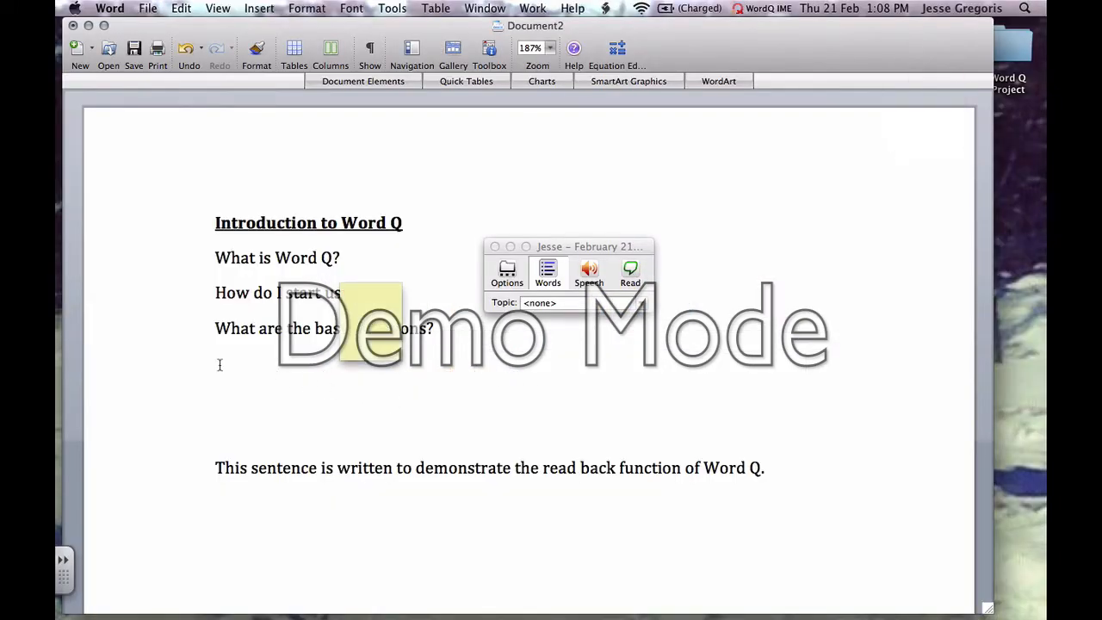
pyautogui.write('The w')
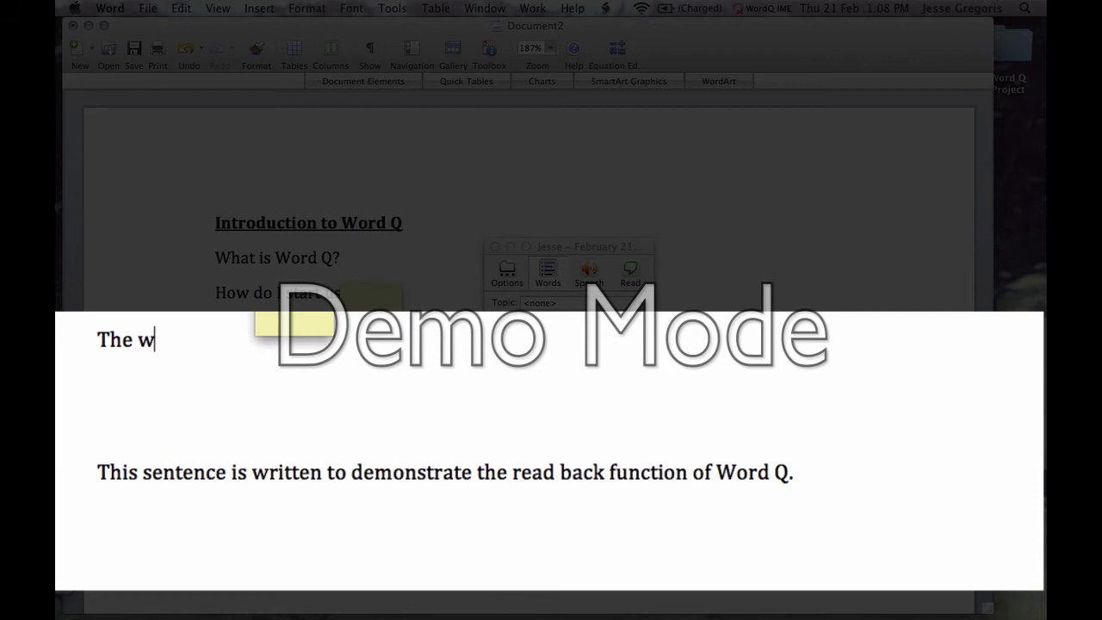
pyautogui.write('or')
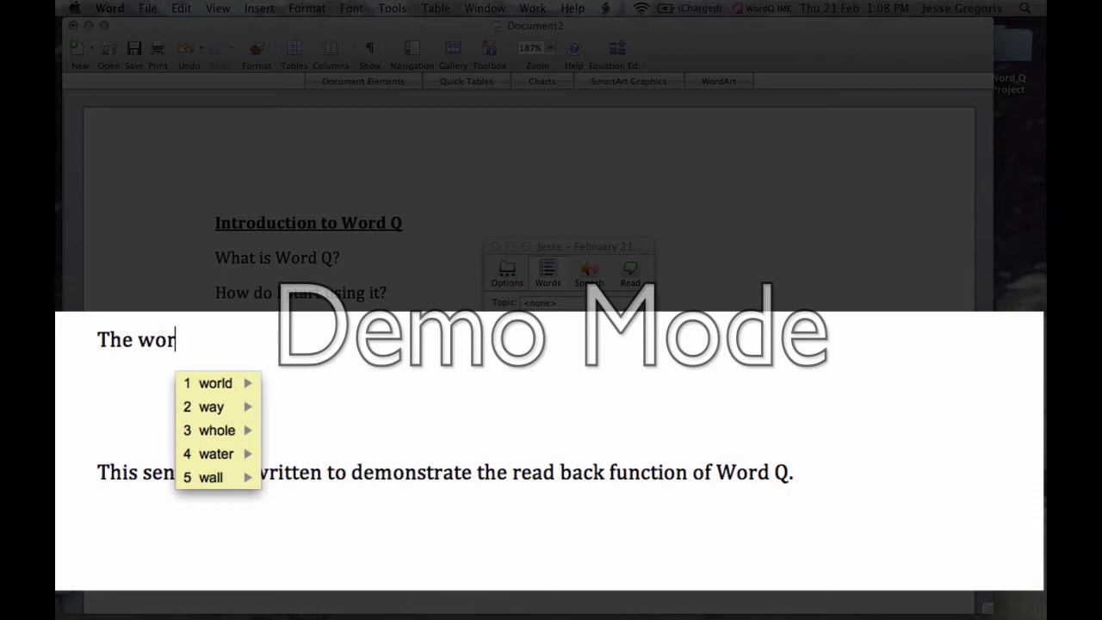
pyautogui.write('ds')
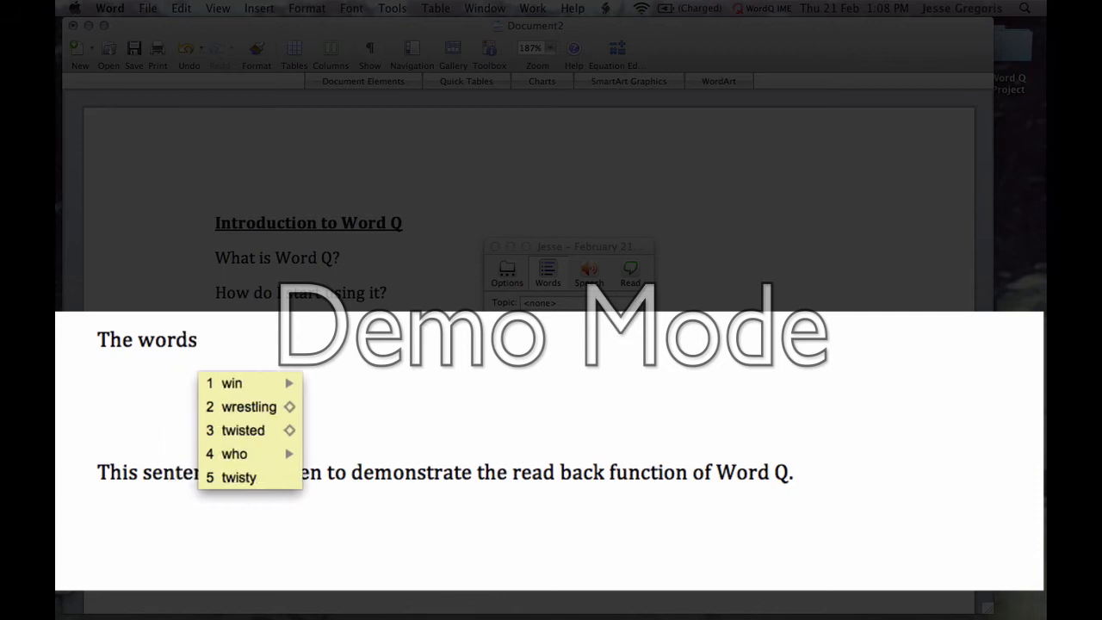
pyautogui.write(' function')
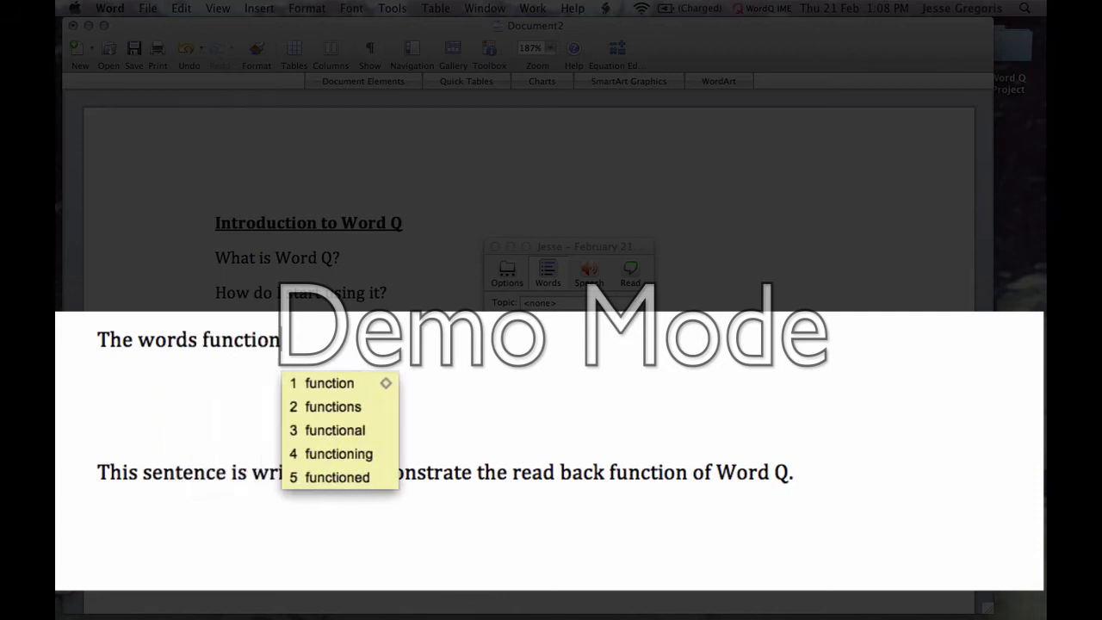
pyautogui.write(' pro')
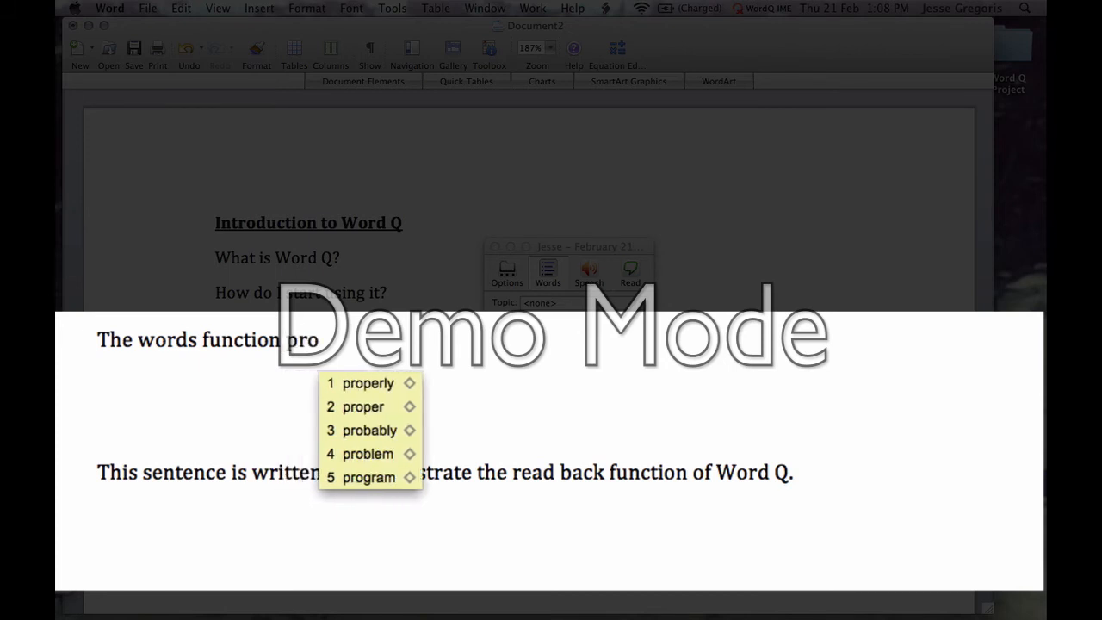
pyautogui.write('vides a li')
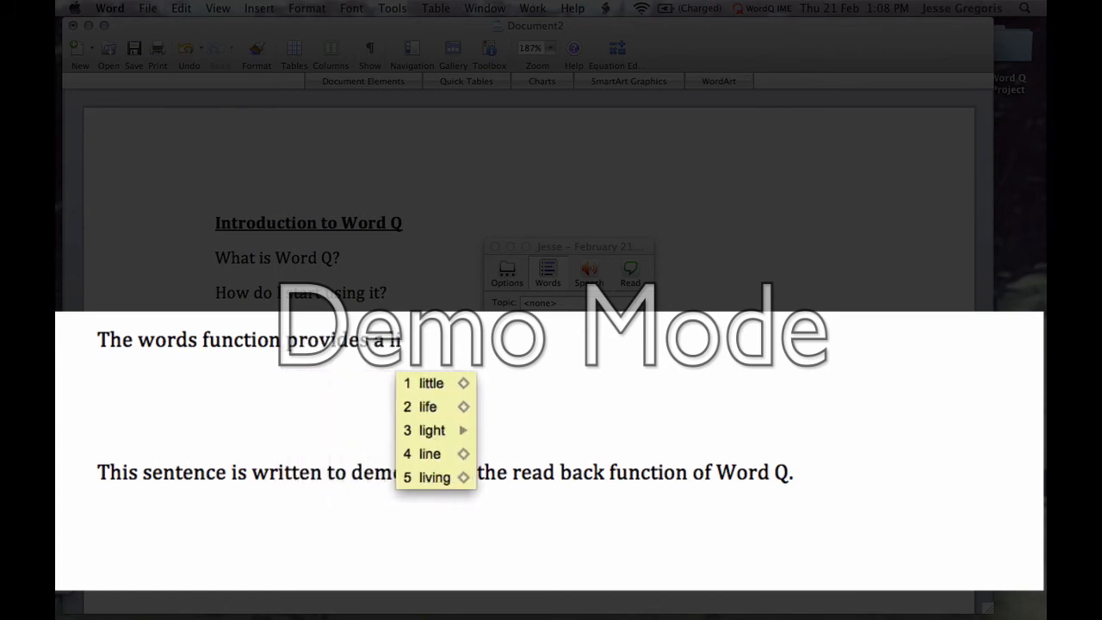
pyautogui.write('st of poss')
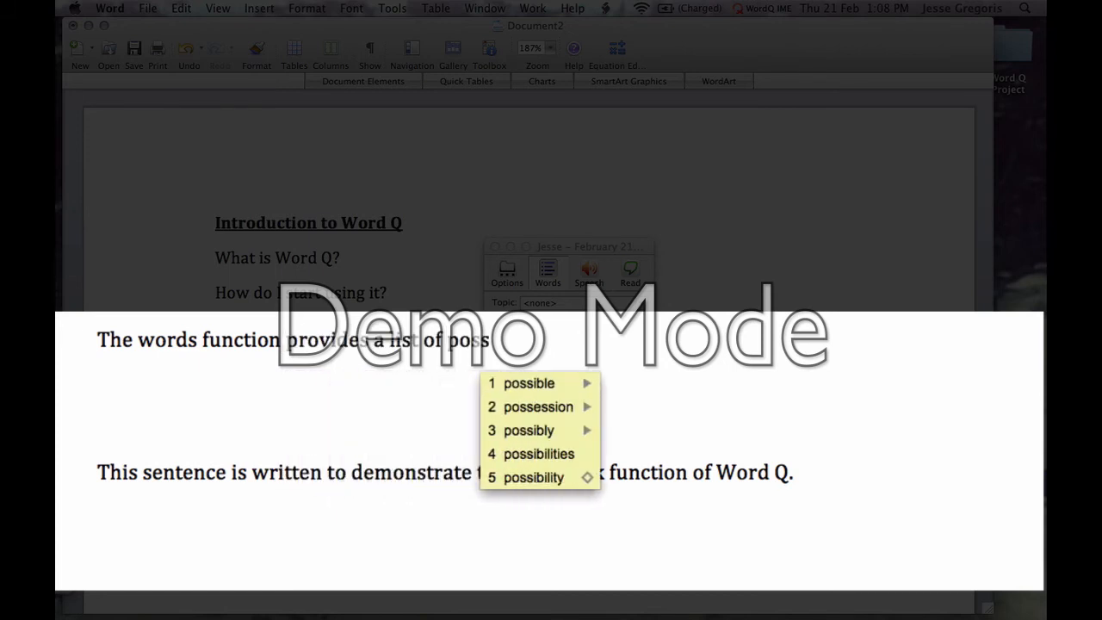
pyautogui.write('ible words')
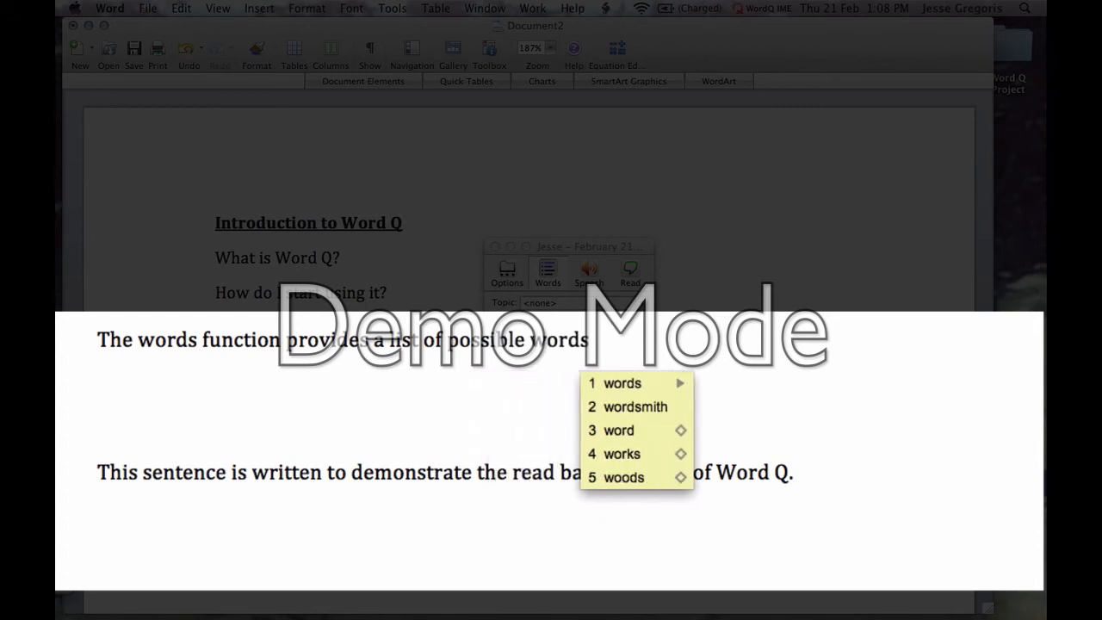
pyautogui.write(' that you are t')
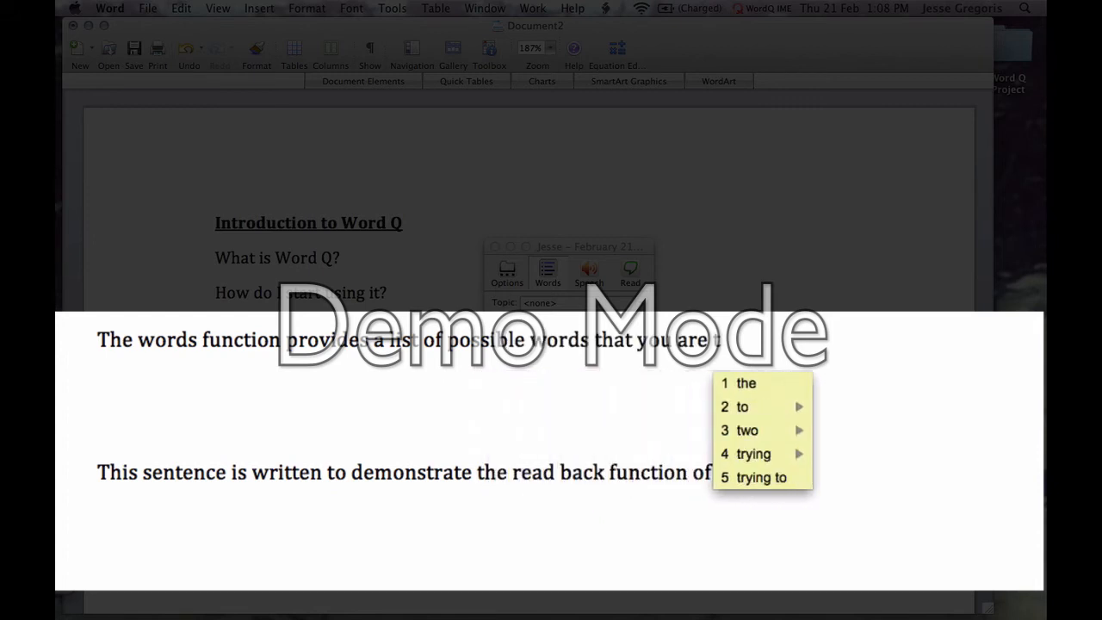
pyautogui.write('yping out')
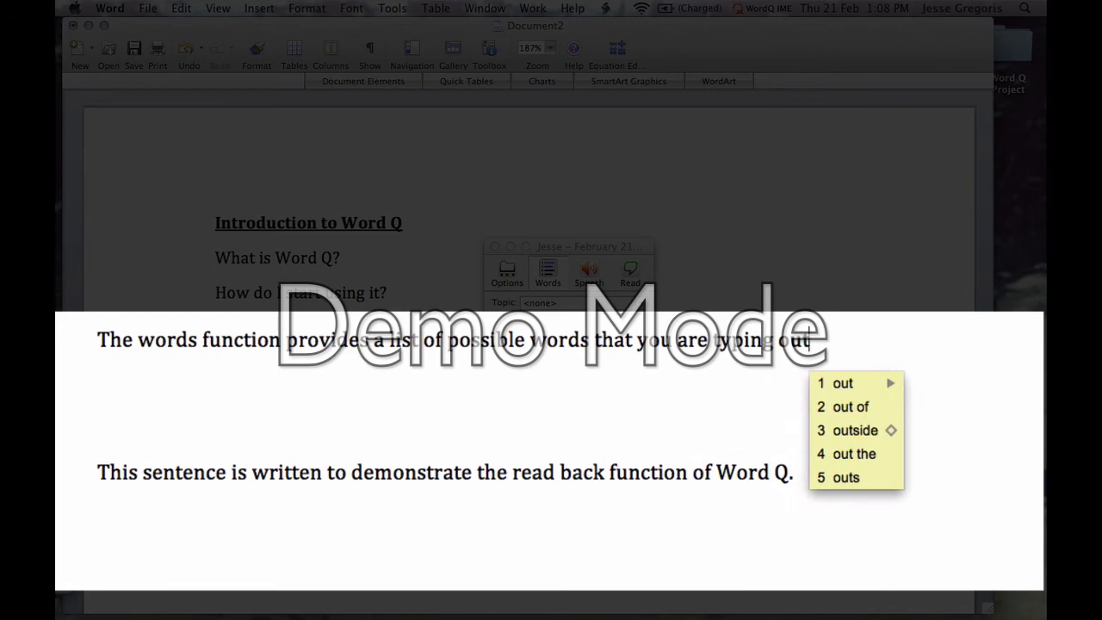
pyautogui.write('.')
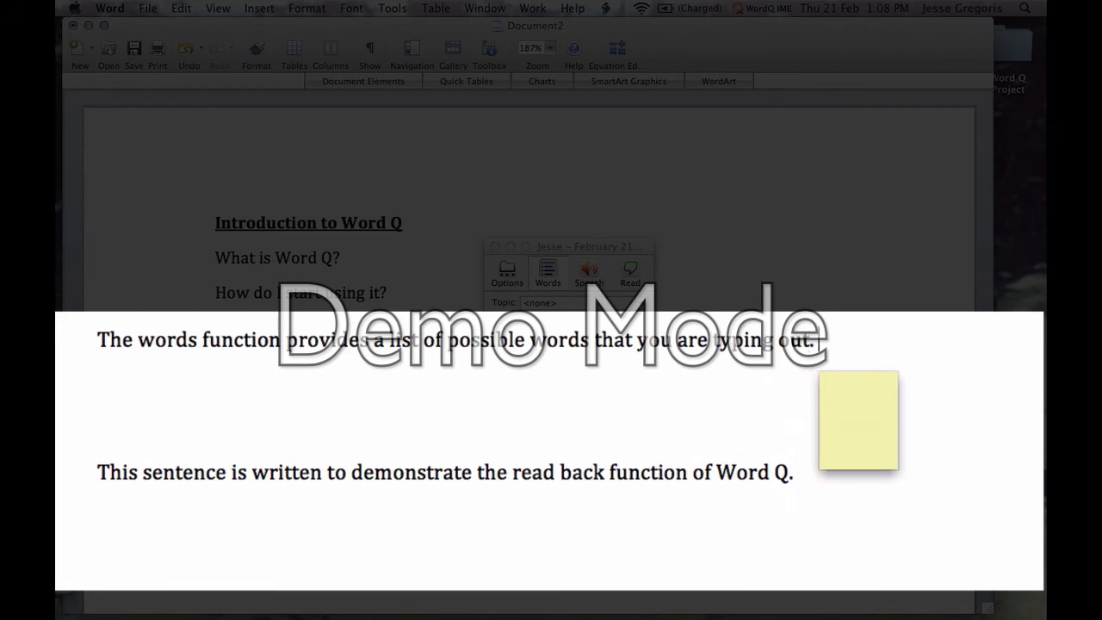
# Step: Start a second sentence with "This tool", inserting "tool" from the word suggestions
pyautogui.write(' This to')
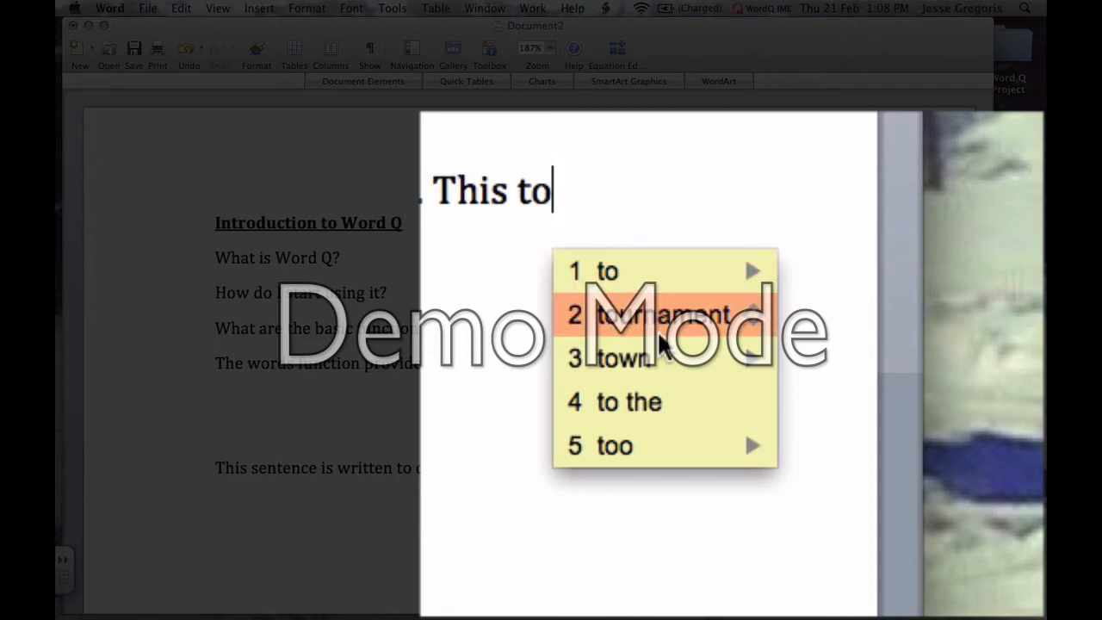
pyautogui.moveTo(660, 334)
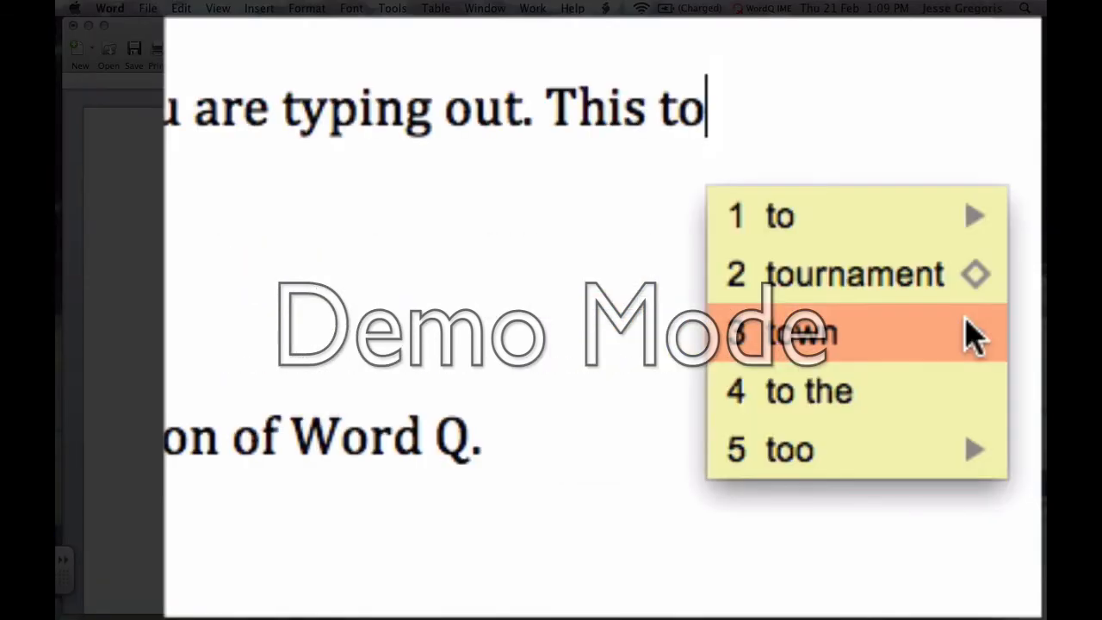
pyautogui.moveTo(749, 360)
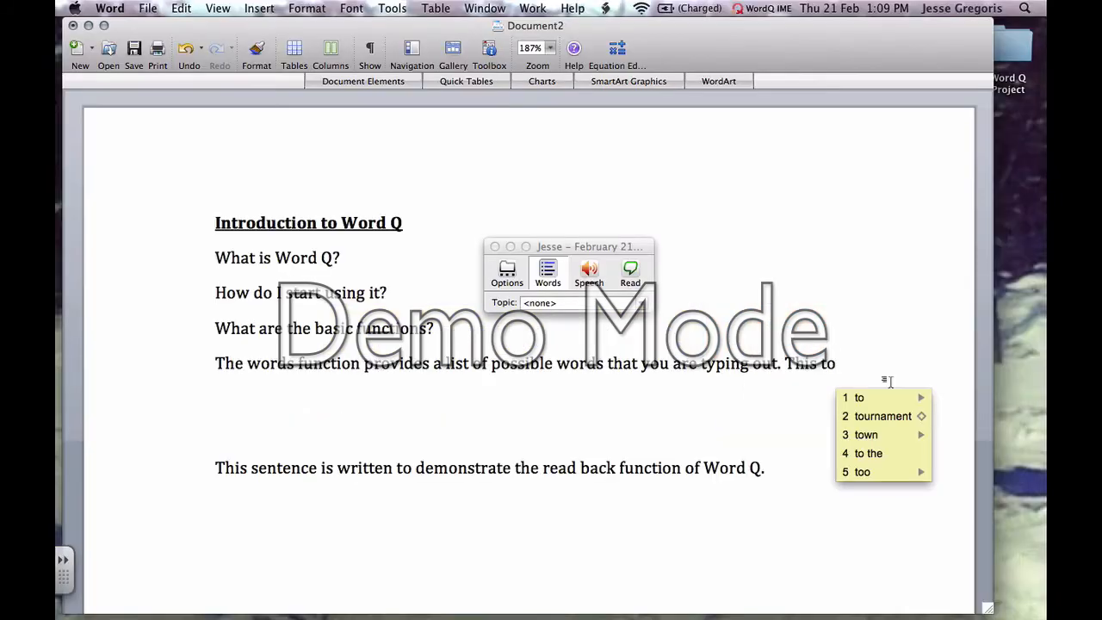
pyautogui.write('o')
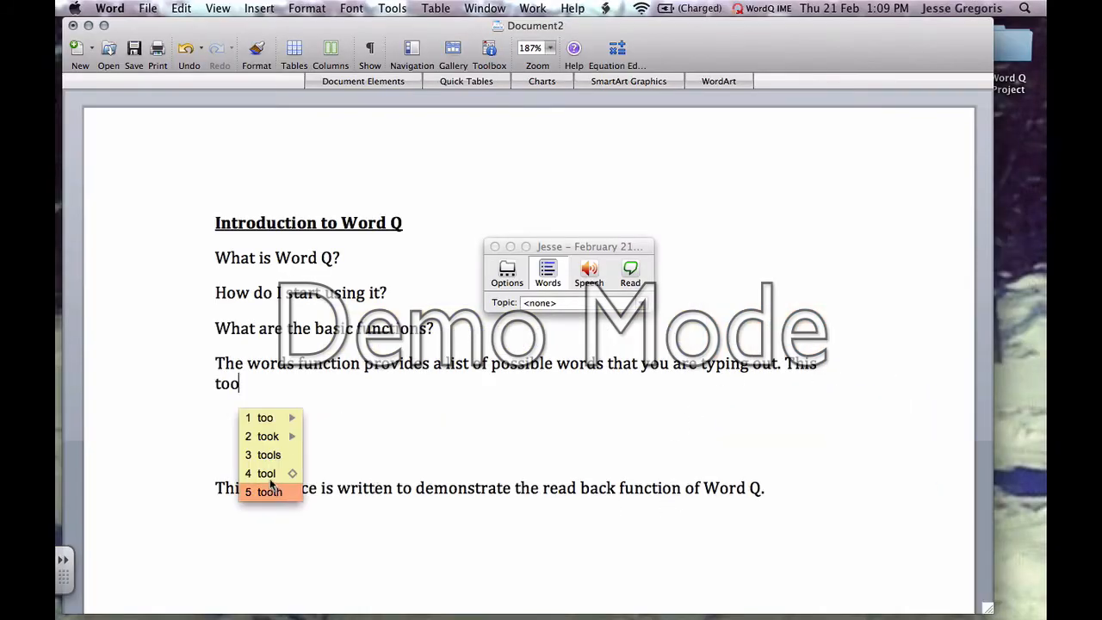
pyautogui.moveTo(272, 482)
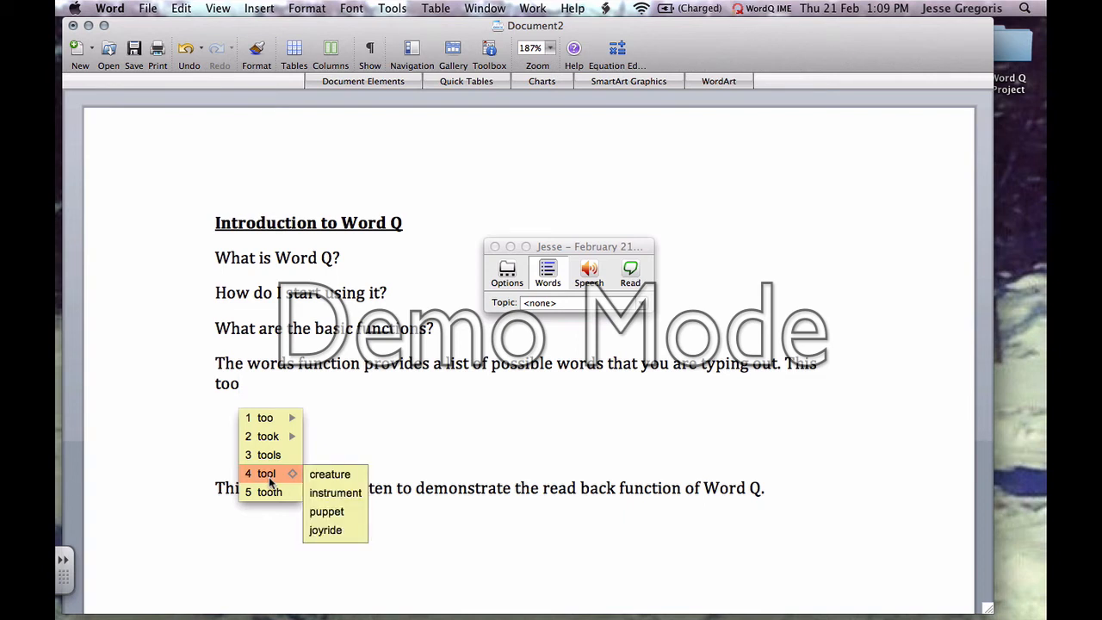
pyautogui.click(268, 474)
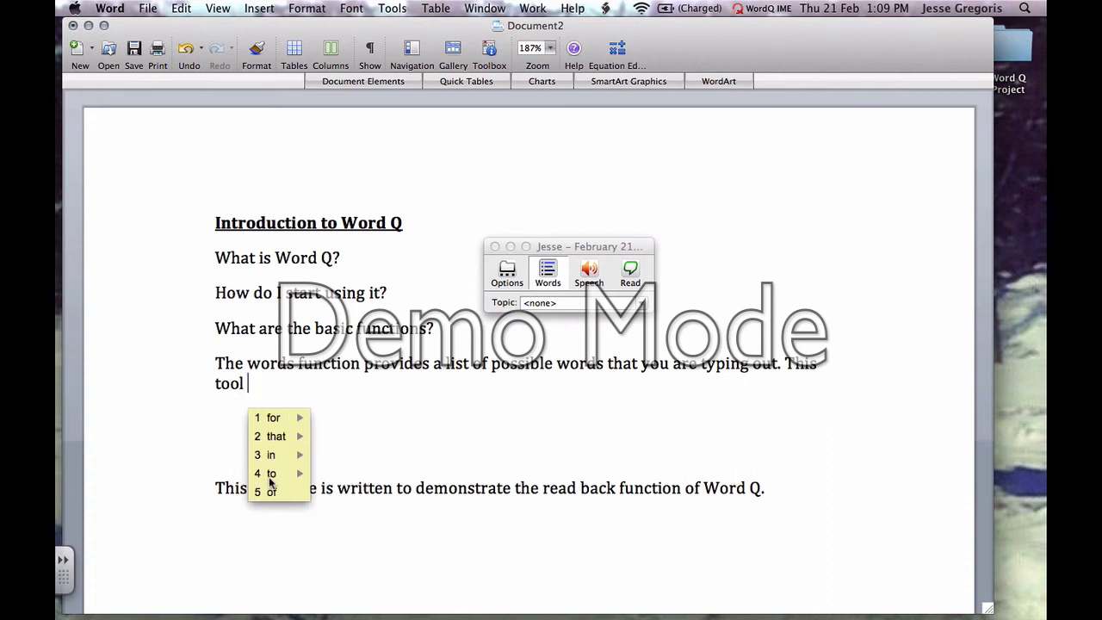
# Step: Continue the second sentence with "will also predict words", inserting "also", "predict" and "words" from the word suggestions
pyautogui.write('will al')
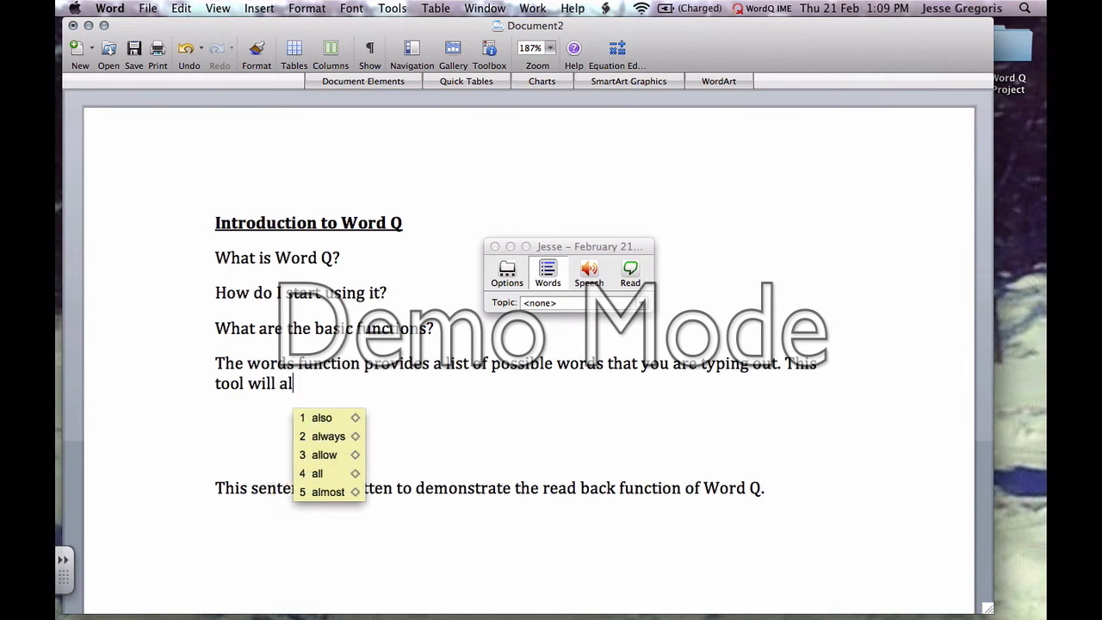
pyautogui.click(334, 419)
pyautogui.write('p')
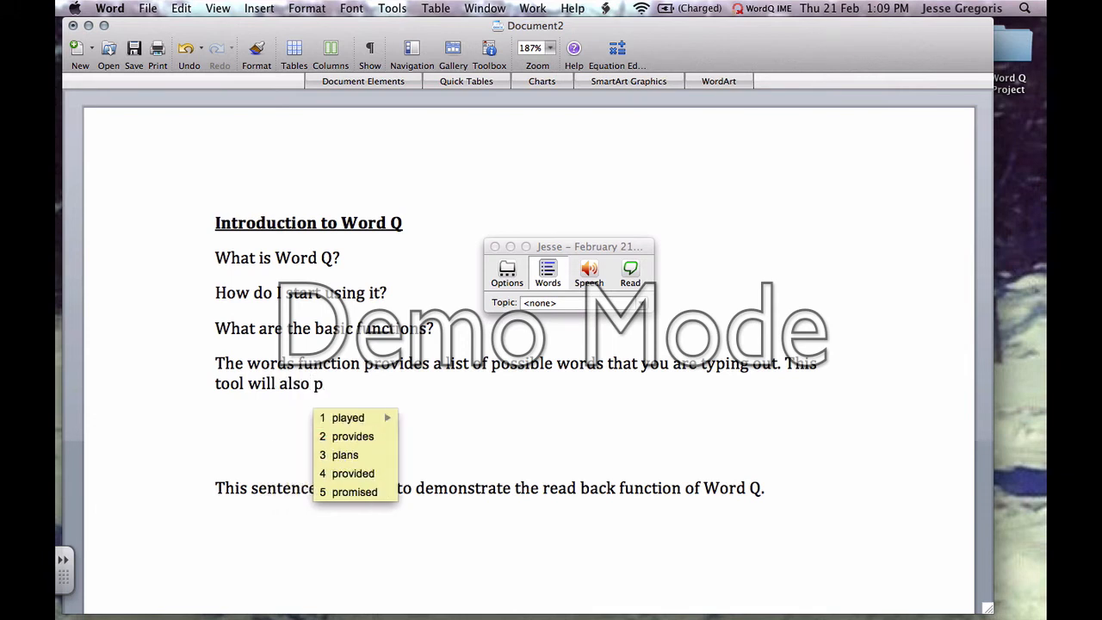
pyautogui.write('r')
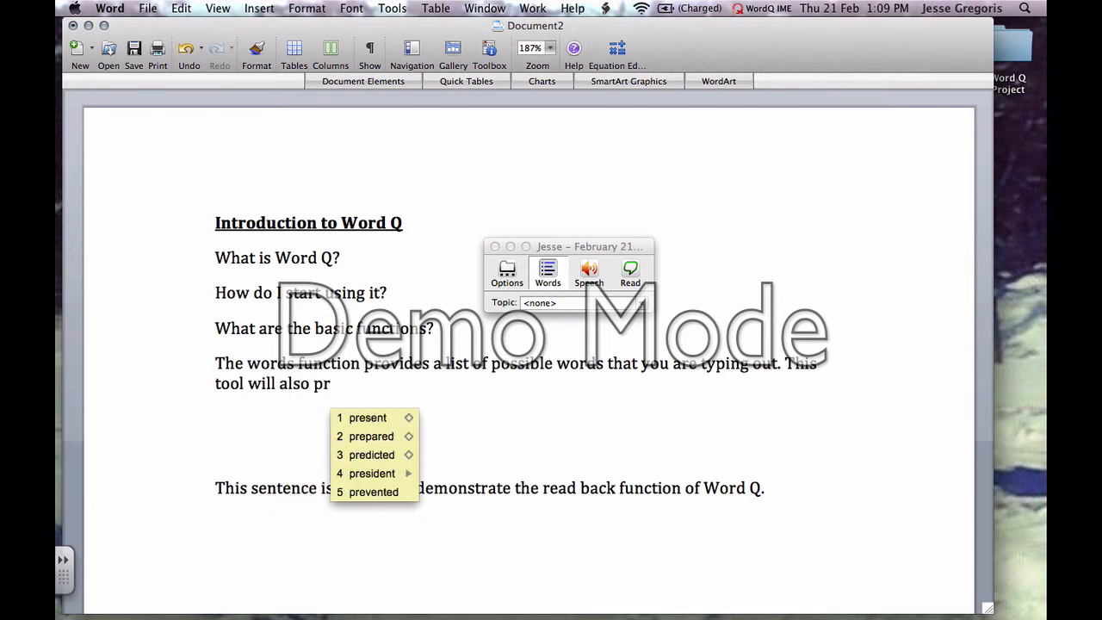
pyautogui.write('e')
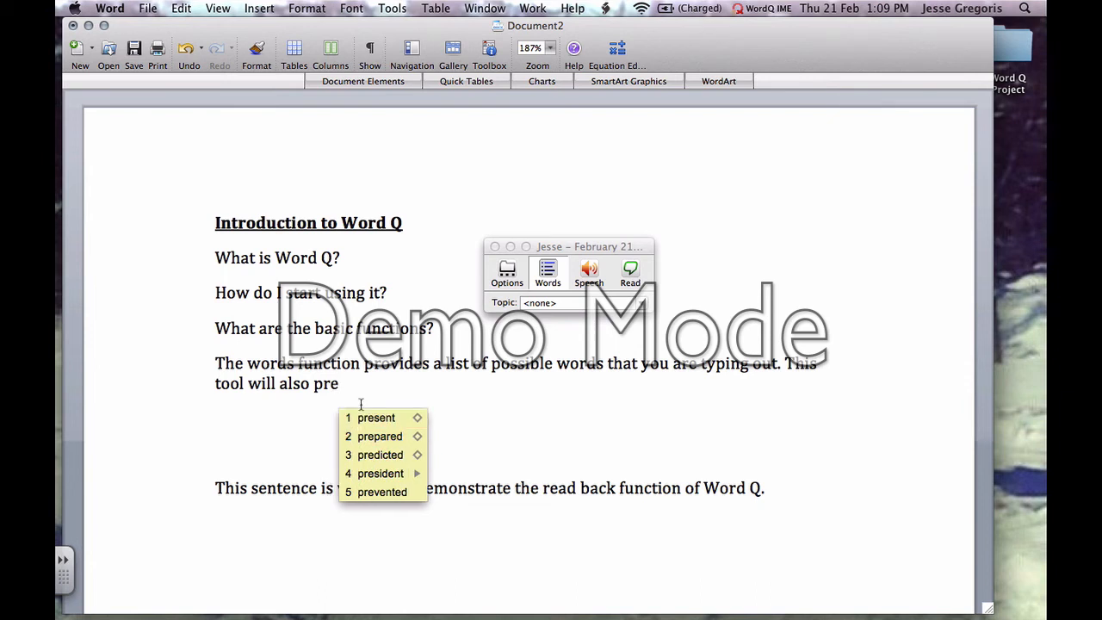
pyautogui.write('dic')
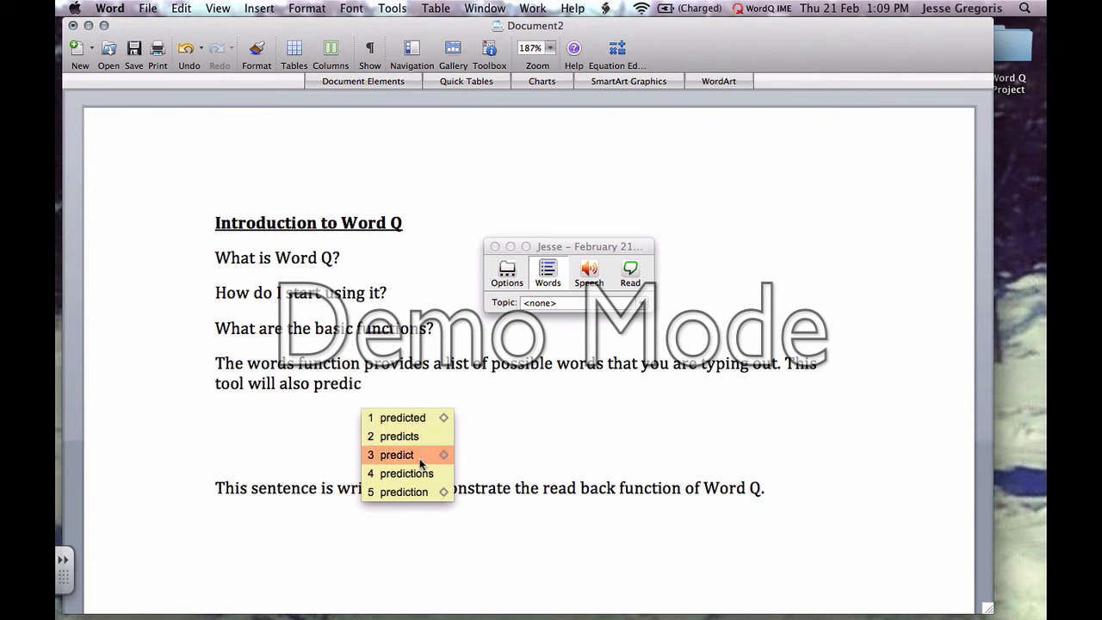
pyautogui.click(420, 463)
pyautogui.write('wor')
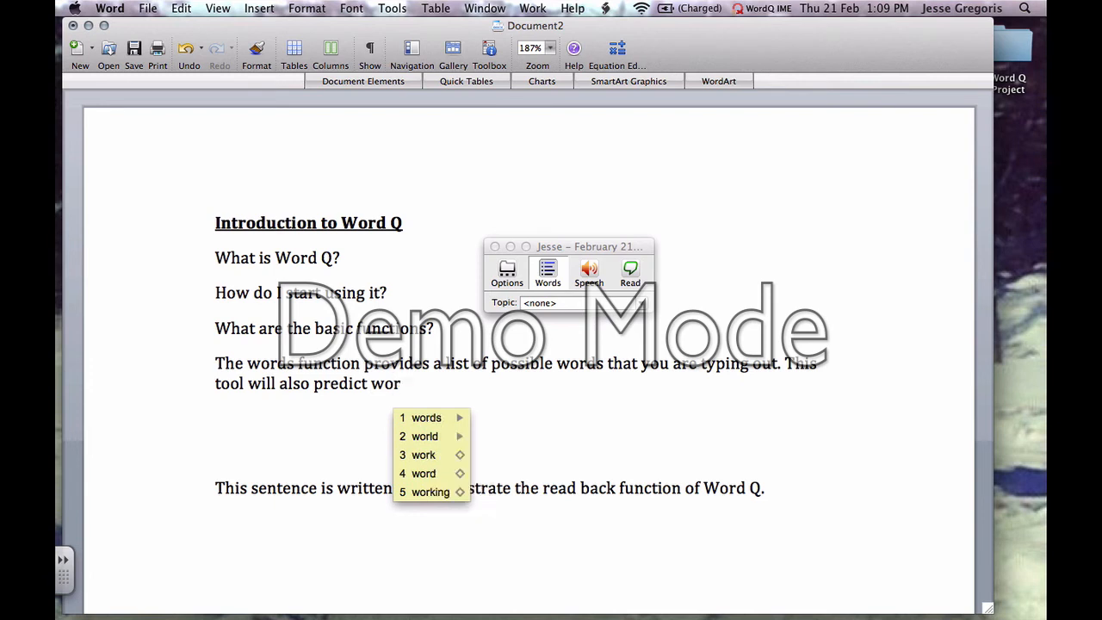
pyautogui.click(434, 418)
# Step: Finish the sentence with "that I could use.", inserting "that", "I" and "could" from the word suggestions
pyautogui.write('th')
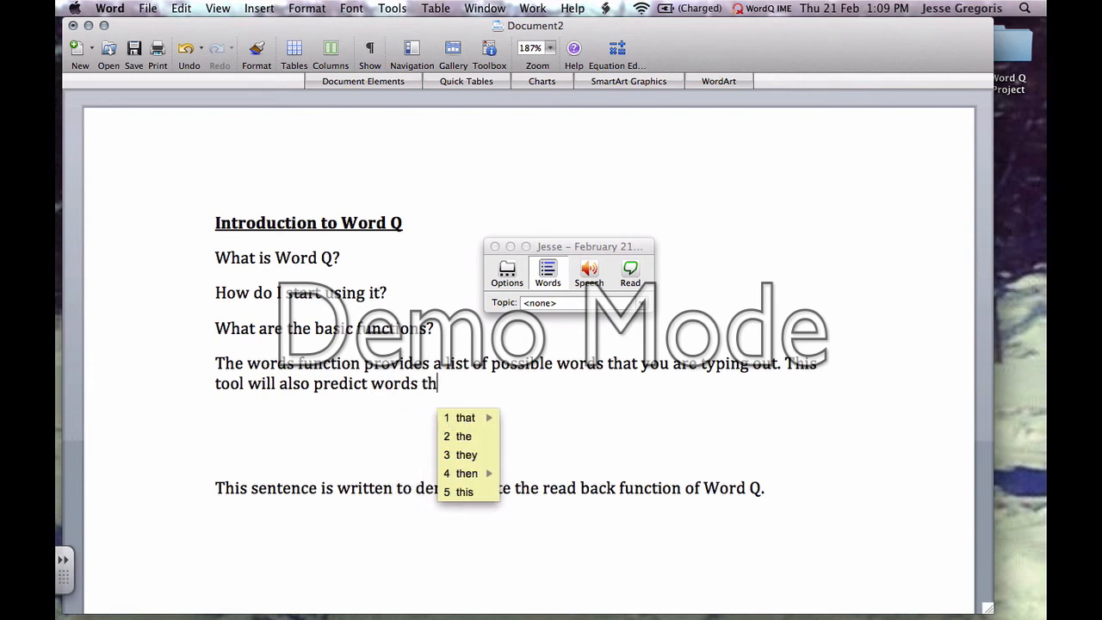
pyautogui.click(472, 418)
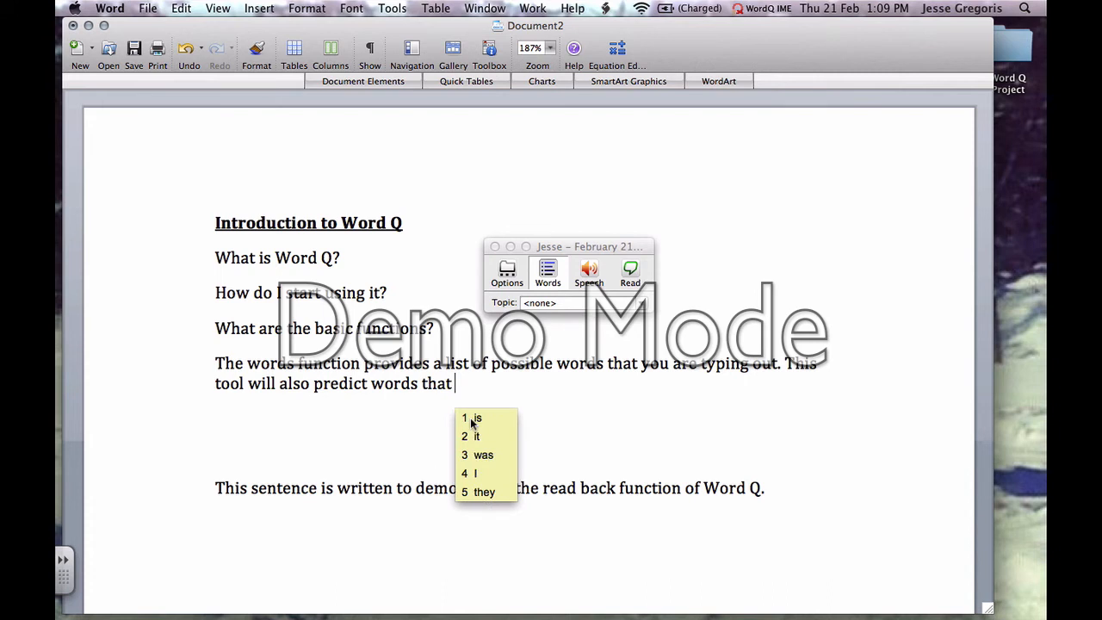
pyautogui.click(472, 472)
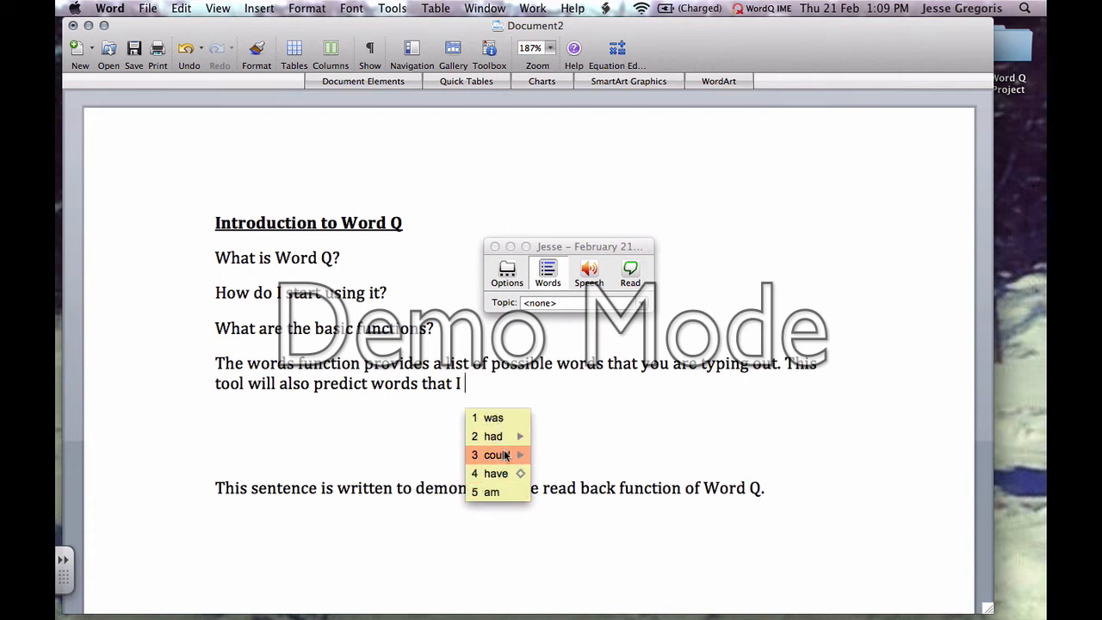
pyautogui.click(497, 455)
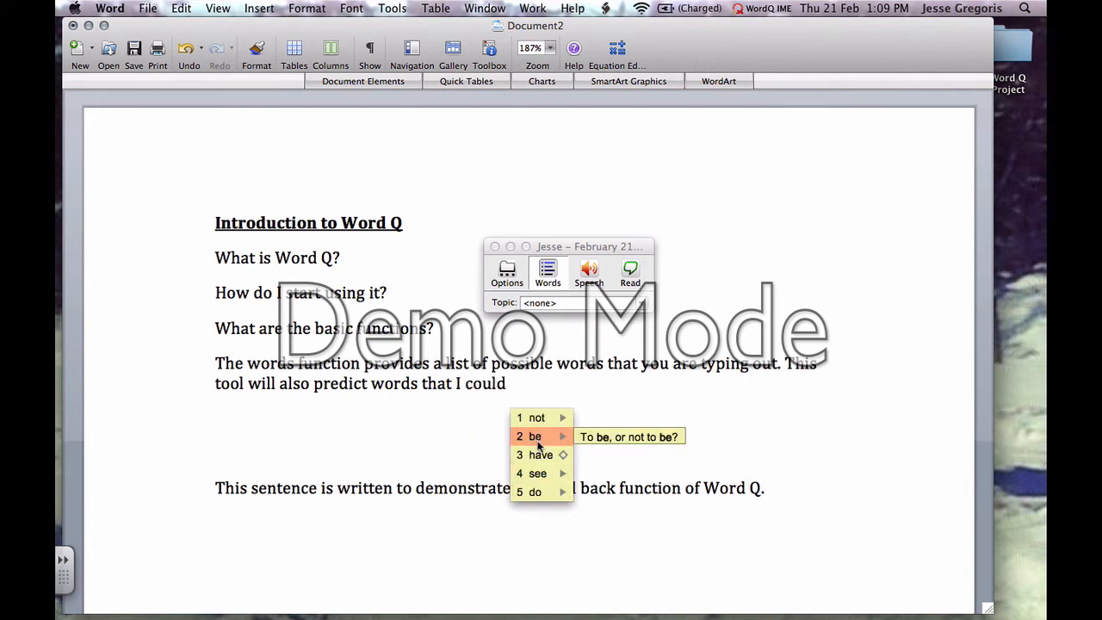
pyautogui.write('use.')
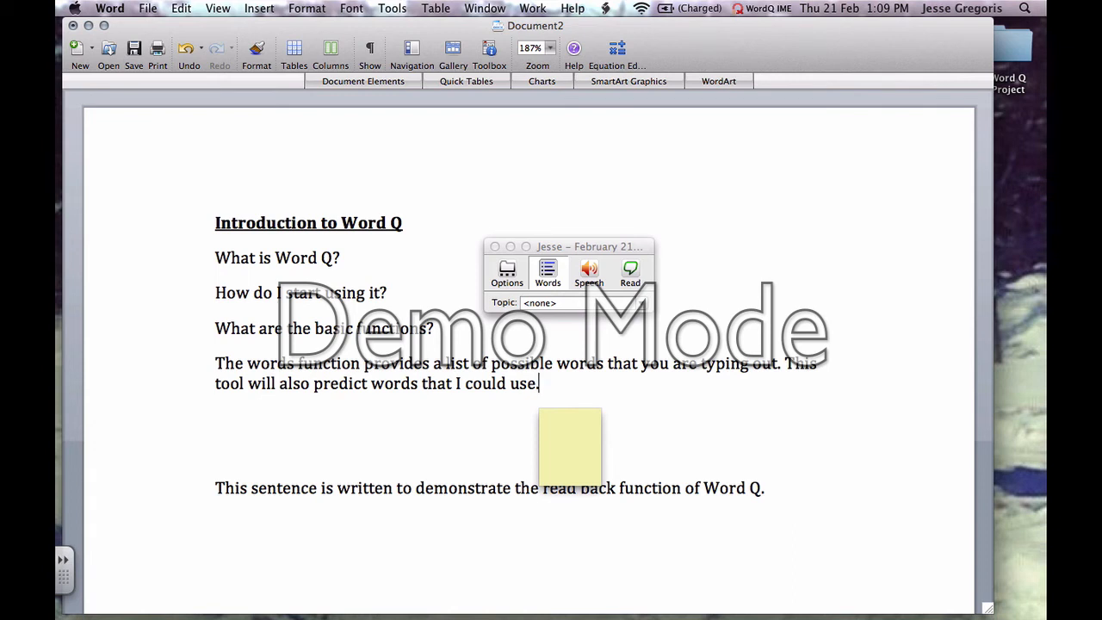
# Step: Turn off WordQ's Words function and turn on its Speech function
pyautogui.click(549, 274)
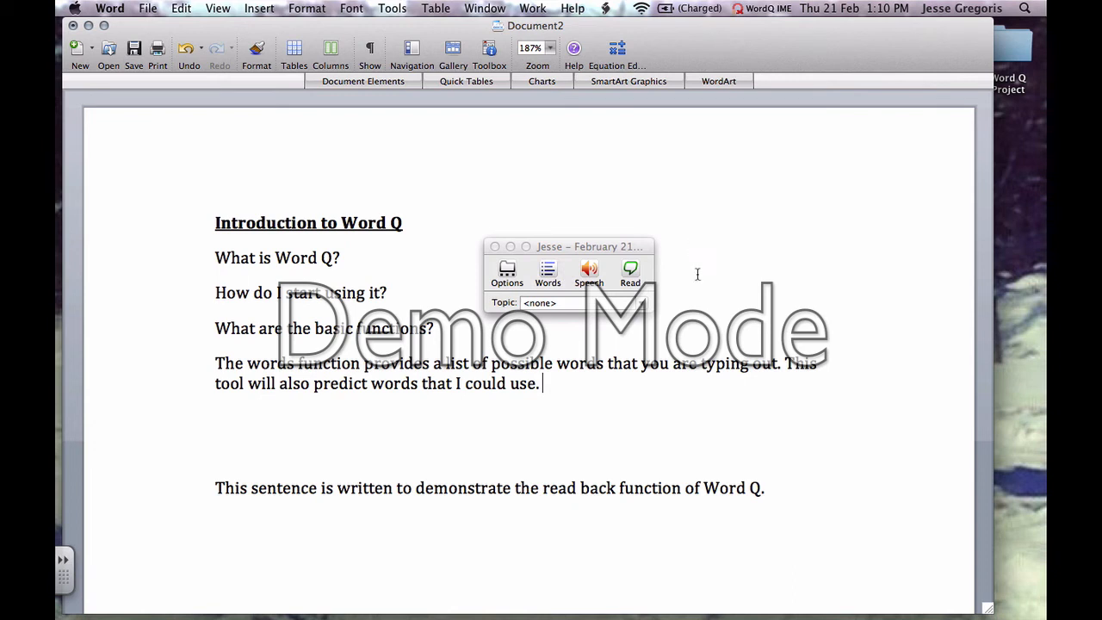
pyautogui.click(591, 275)
pyautogui.click(592, 278)
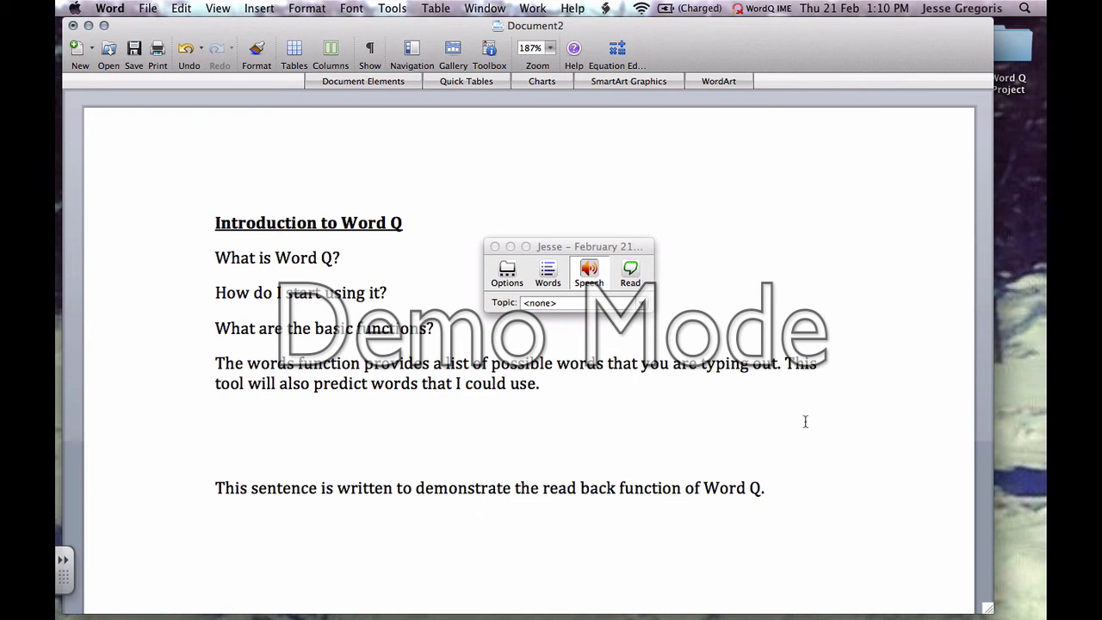
# Step: Add the sentence "As I type you will notice that the computer is reading the words out loud to me." to the paragraph
pyautogui.write('As a')
pyautogui.press('BackSpace')
pyautogui.write('I type you will')
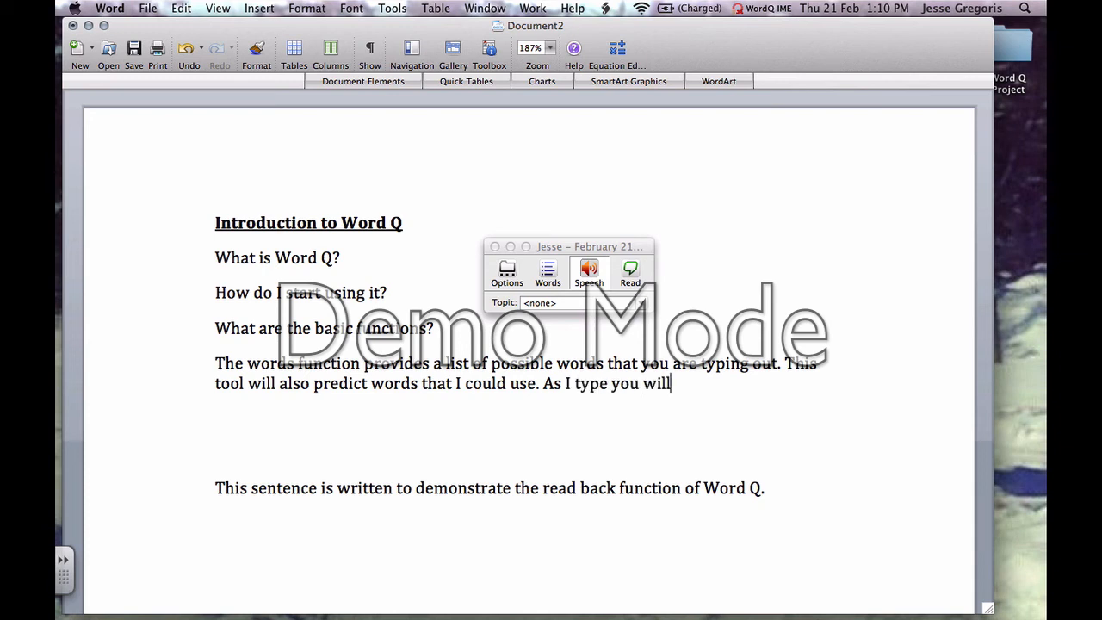
pyautogui.write(' notice that the ')
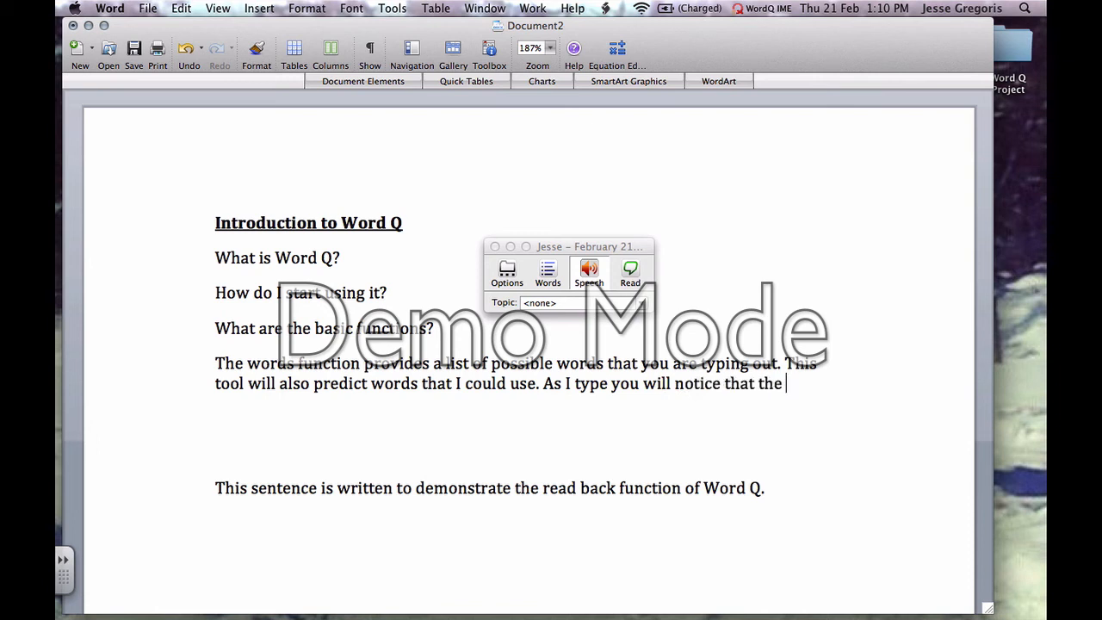
pyautogui.write('computer ')
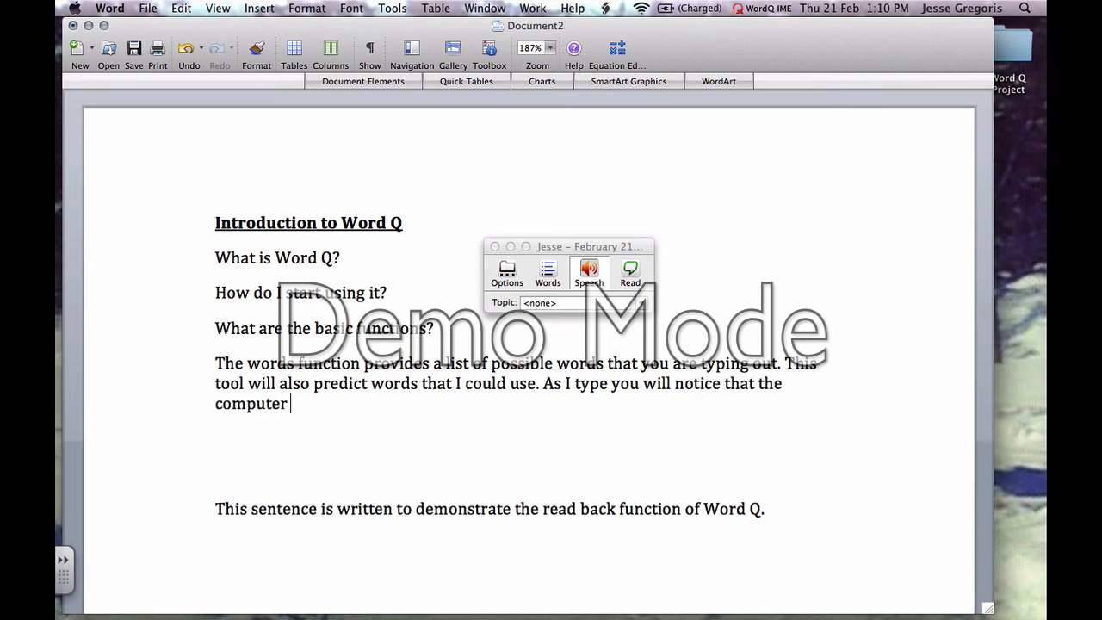
pyautogui.write('is reading')
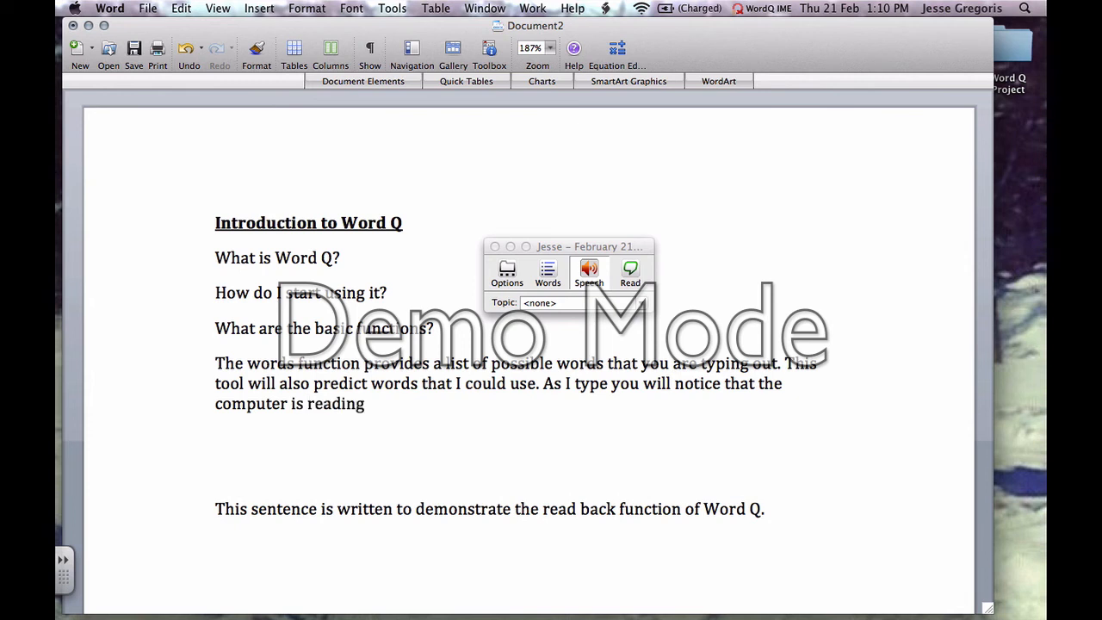
pyautogui.write(' the words out lo')
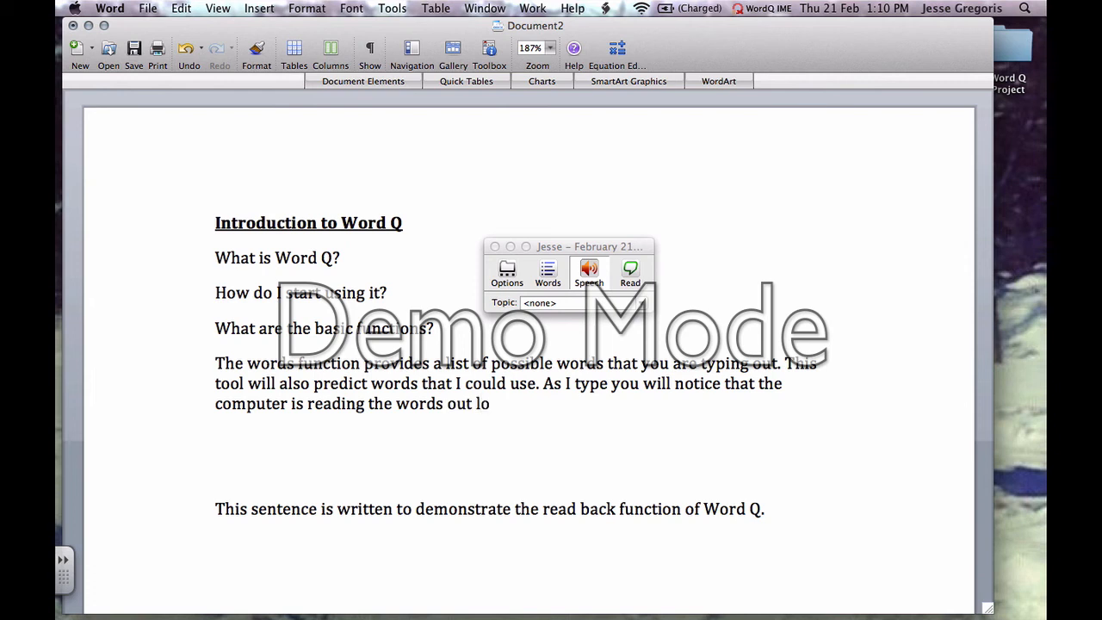
pyautogui.write('ud to me.')
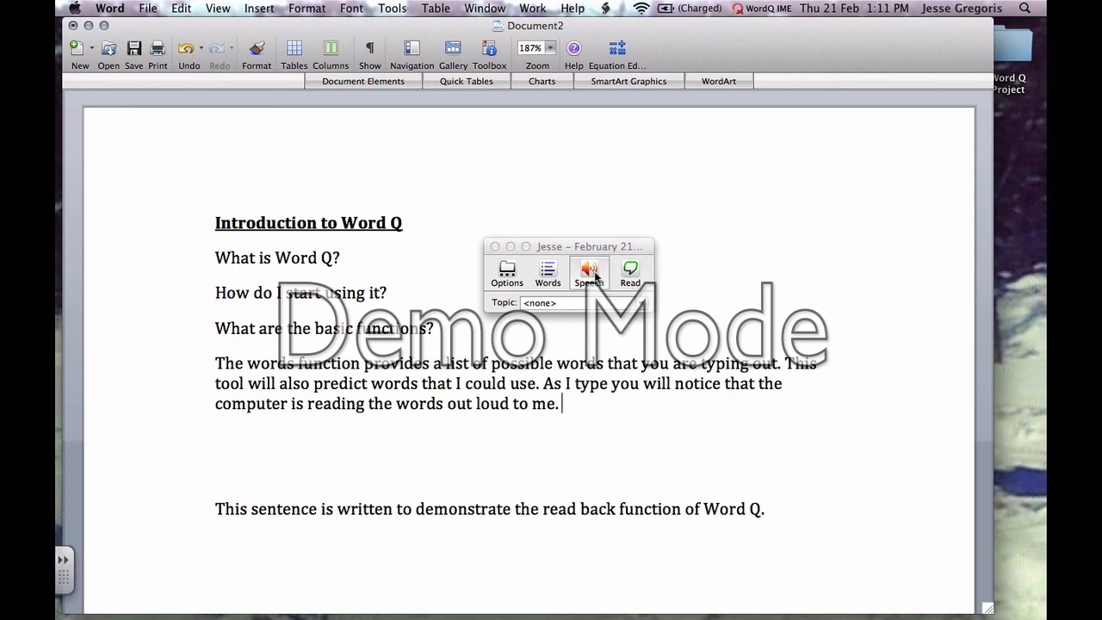
# Step: Select the sentence about the read back function and have WordQ read it aloud word by word
pyautogui.scroll(-4, 576, 427)
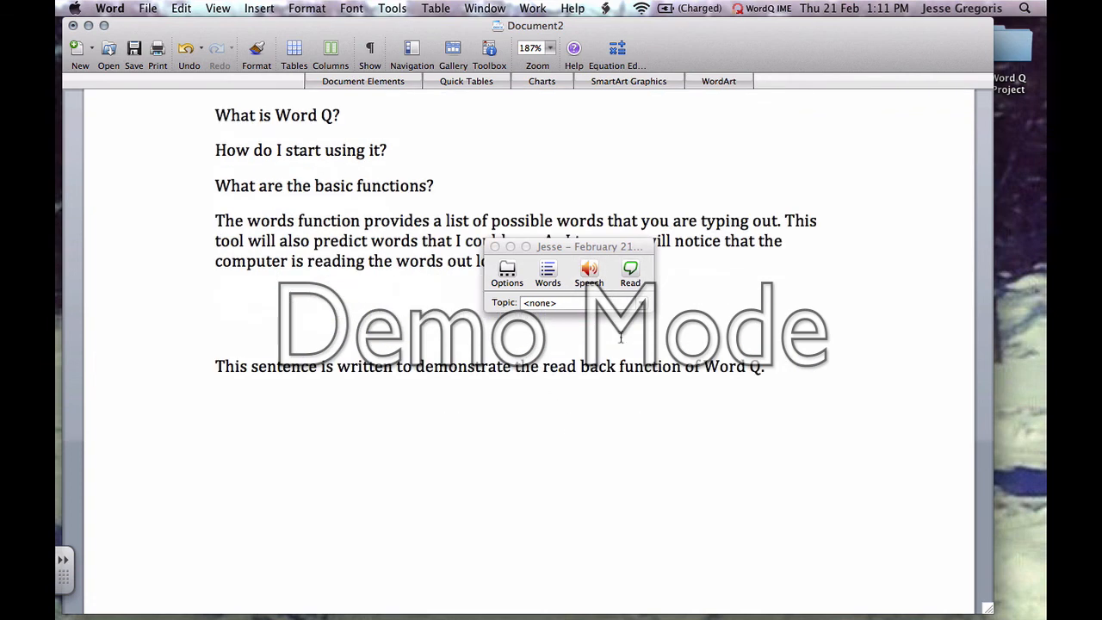
pyautogui.click(636, 276)
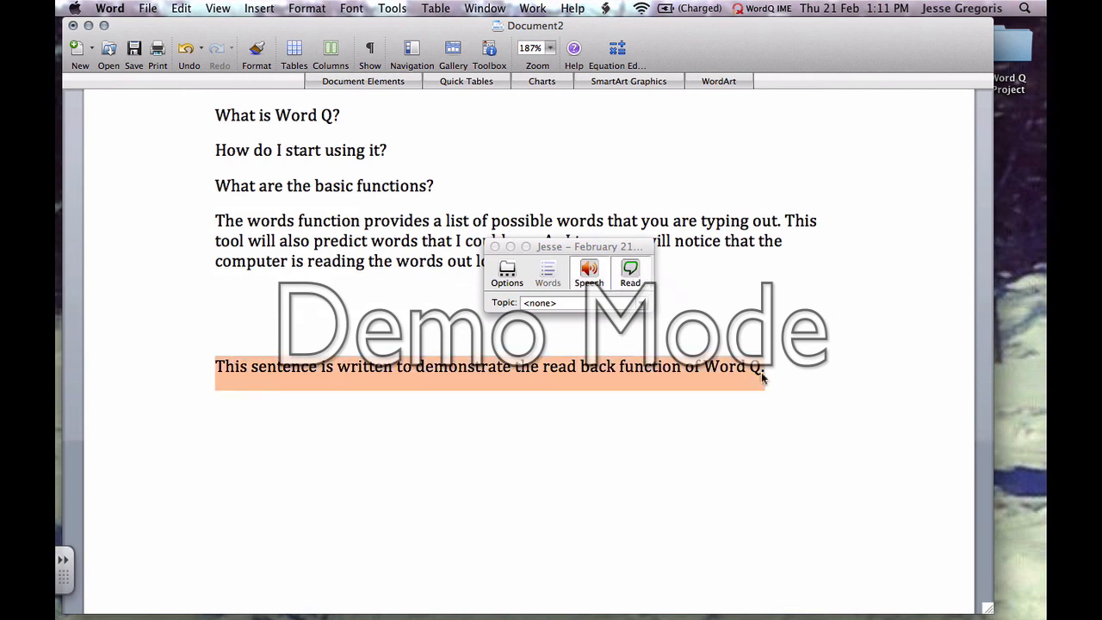
pyautogui.moveTo(769, 370); pyautogui.dragTo(201, 375)
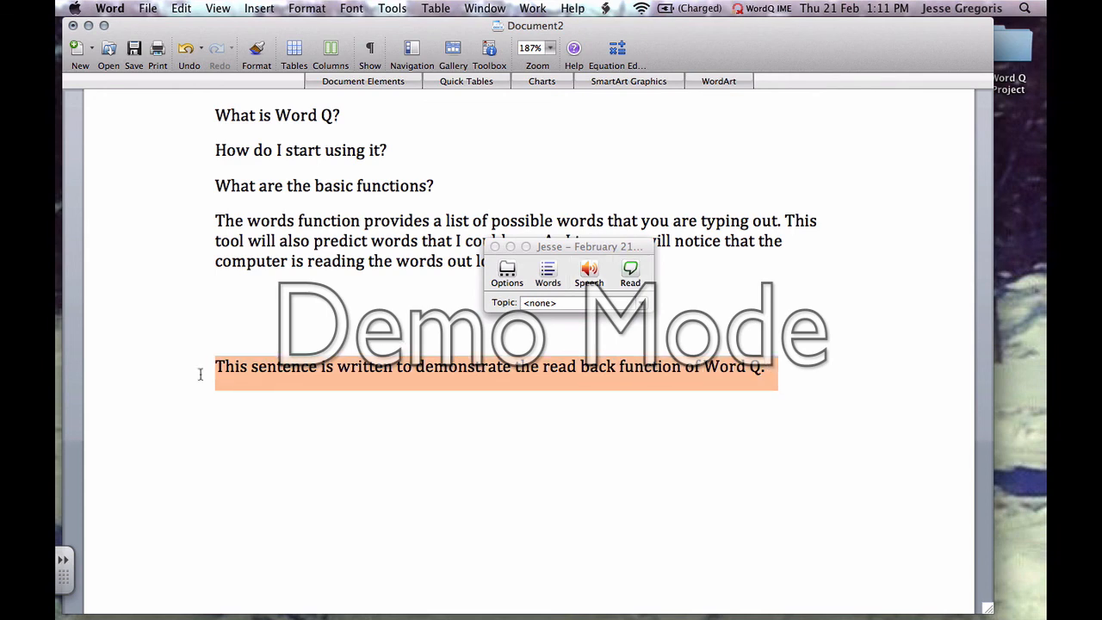
pyautogui.click(632, 274)
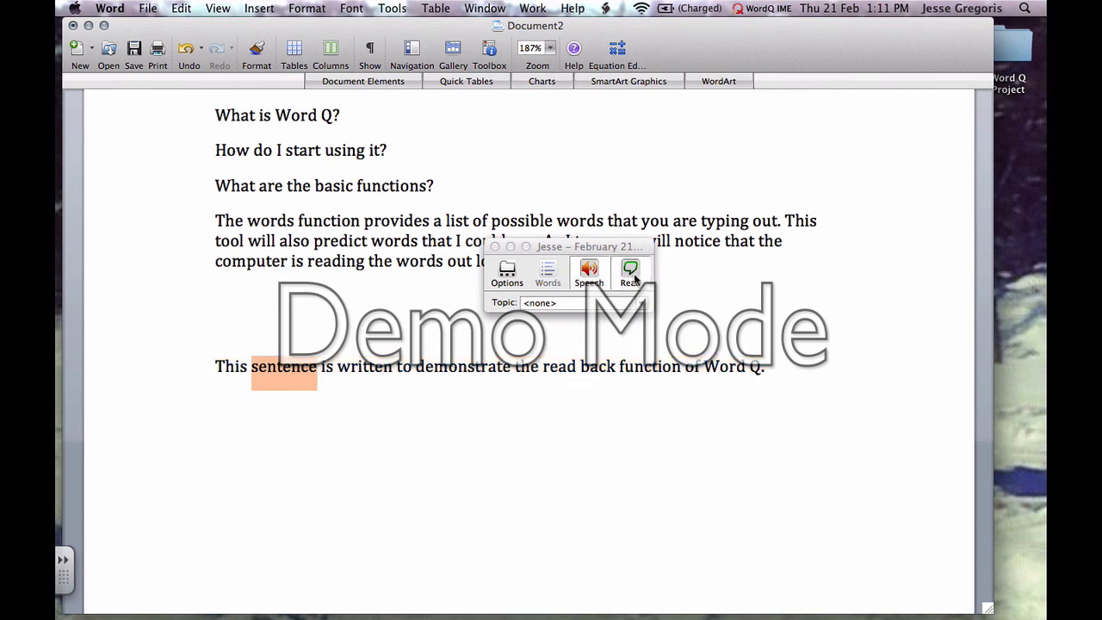